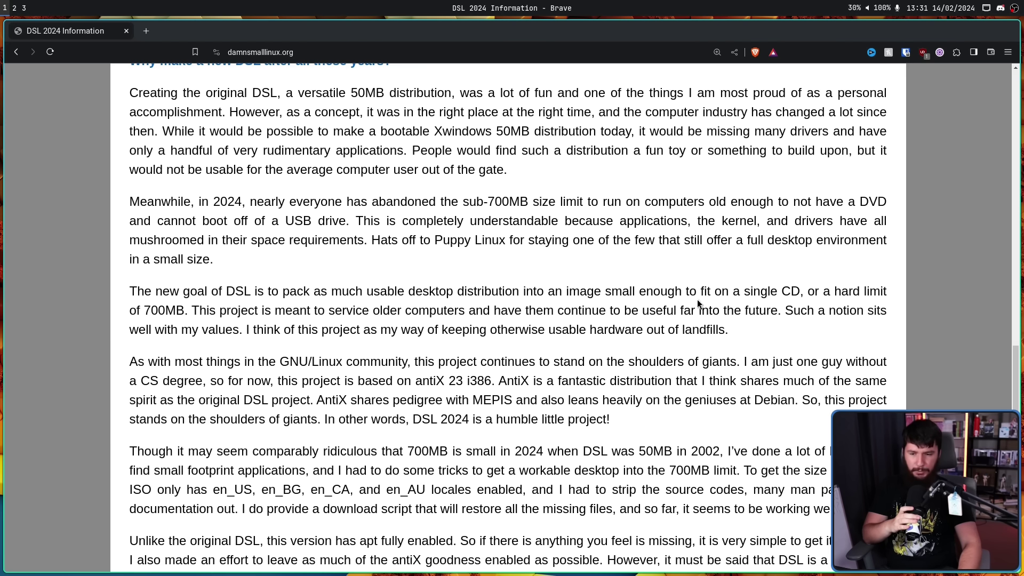
- Highlight 'single CD' and 'of 700MB.' in the DSL 2024 goal paragraph
{"action": "left_click_drag", "start_coordinate": [744, 292], "coordinate": [798, 292]}
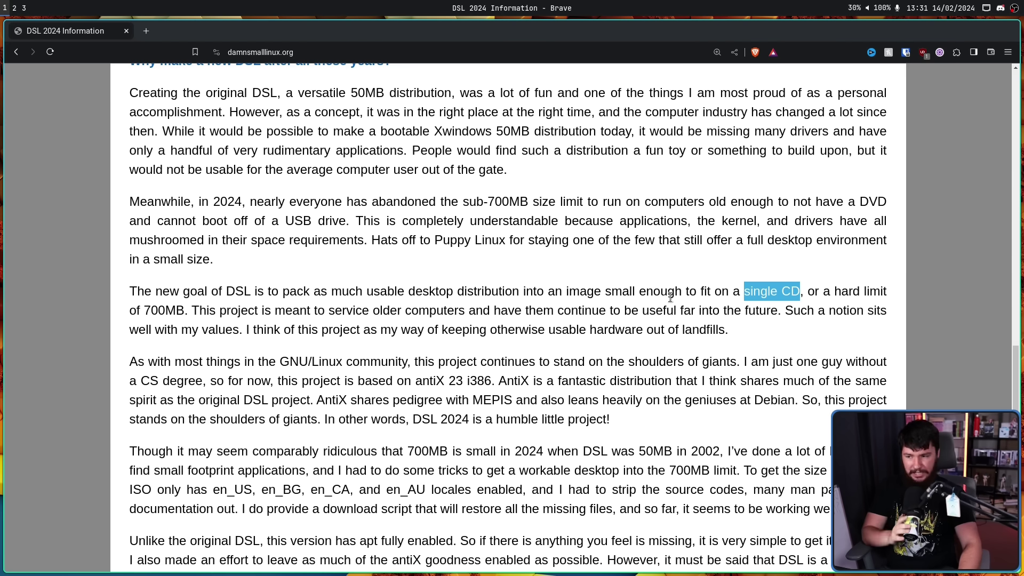
{"action": "left_click_drag", "start_coordinate": [188, 310], "coordinate": [130, 314]}
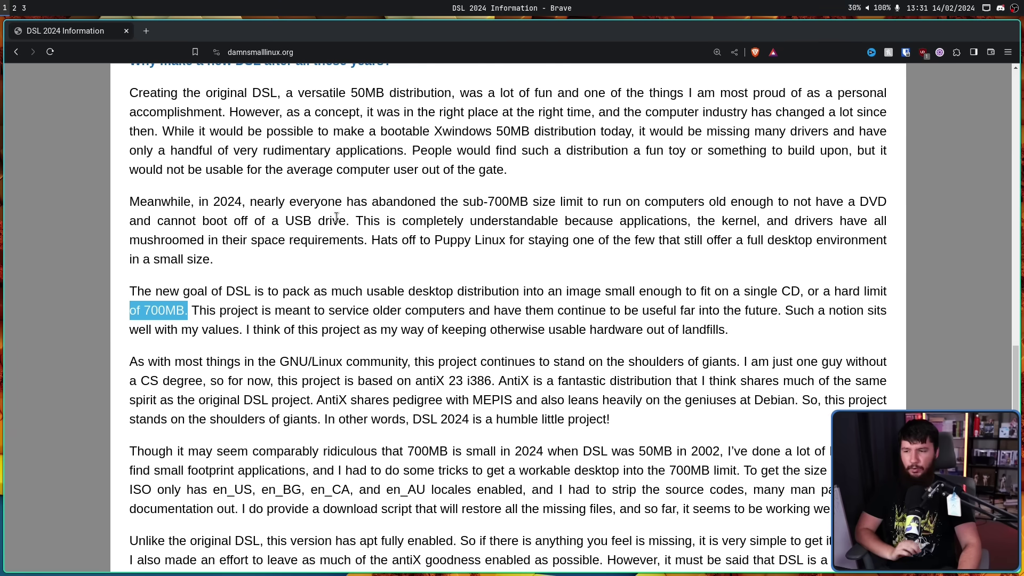
{"action": "left_click", "coordinate": [355, 219]}
- Zoom the notes page to 175%, autoscroll down, and highlight 'in a small size.'
{"action": "key", "text": "ctrl+plus"}
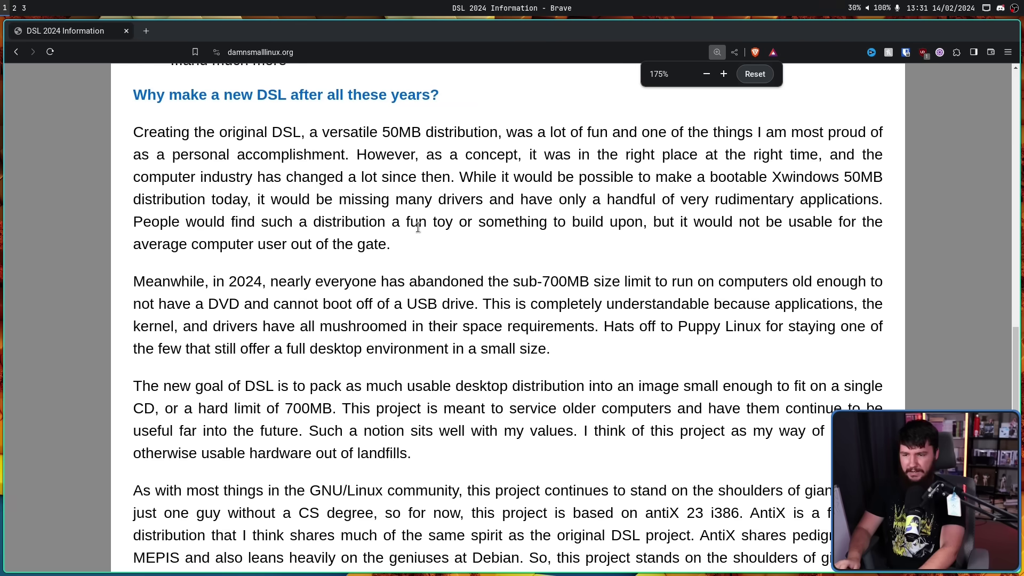
{"action": "middle_click", "coordinate": [630, 202]}
{"action": "middle_click", "coordinate": [623, 211]}
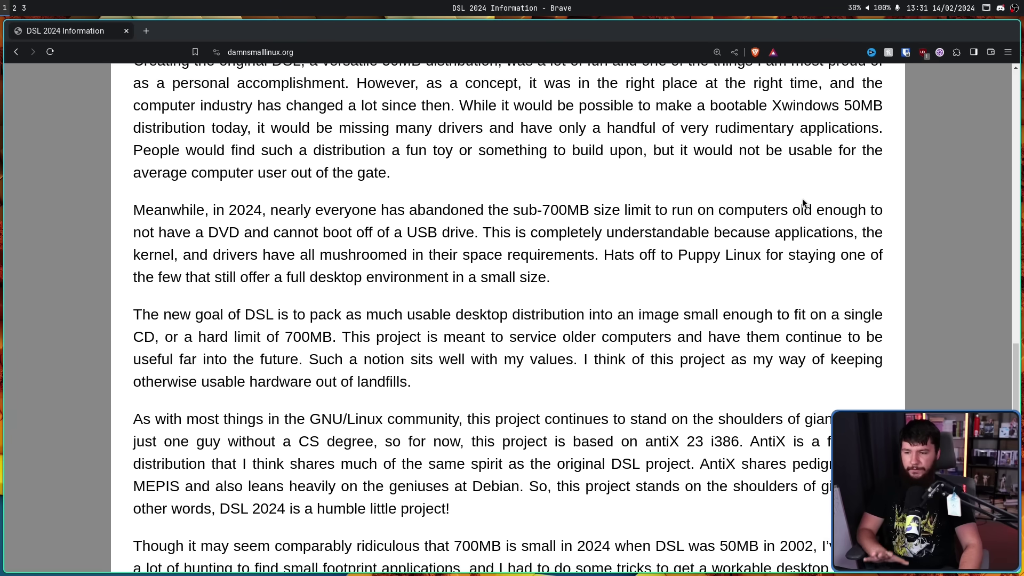
{"action": "left_click_drag", "start_coordinate": [555, 276], "coordinate": [449, 274]}
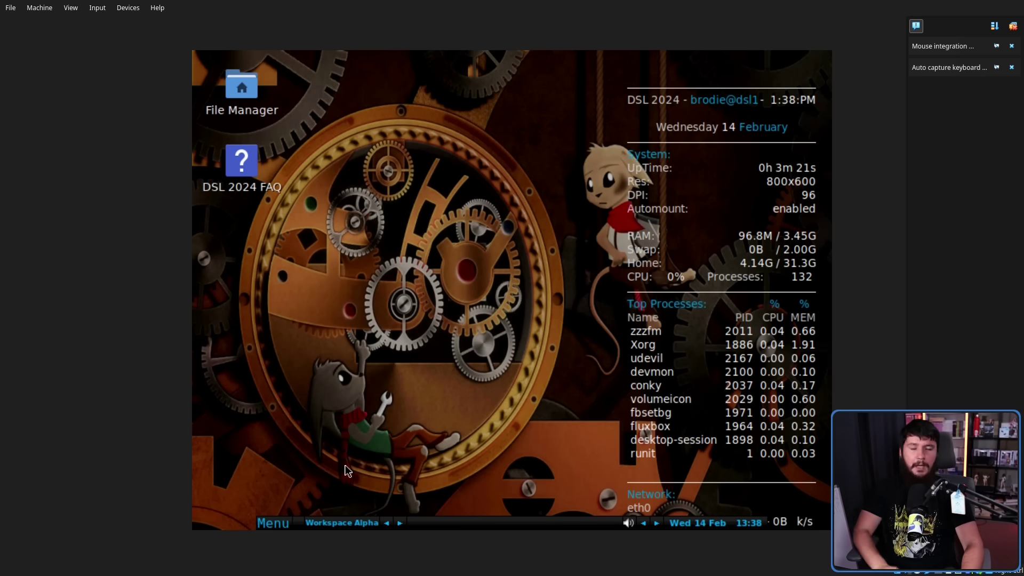
- Exit the desktop session and cycle the login screen's session types to zzz-jwm
{"action": "left_click", "coordinate": [280, 519]}
{"action": "right_click", "coordinate": [372, 197]}
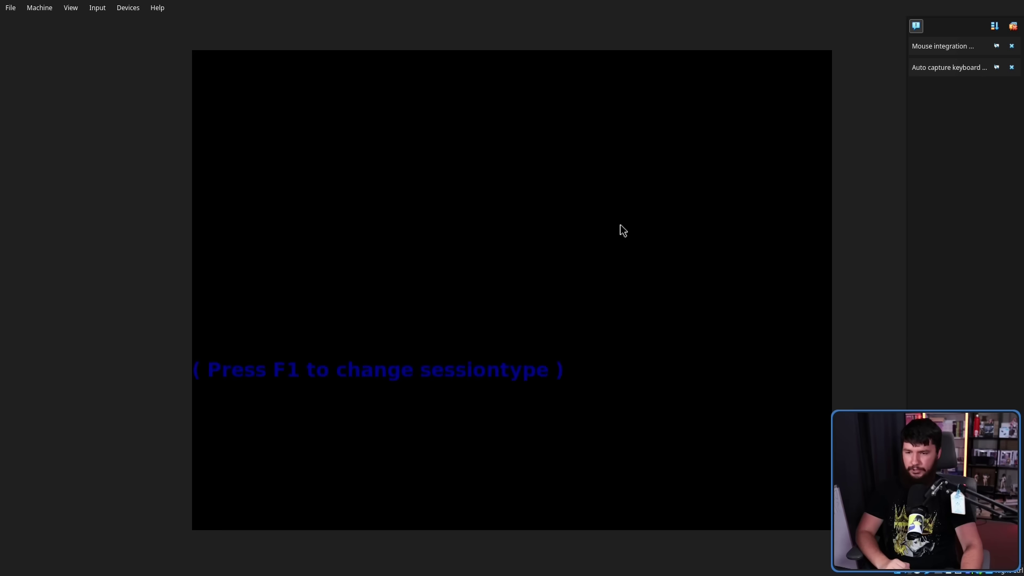
{"action": "key", "text": "F1"}
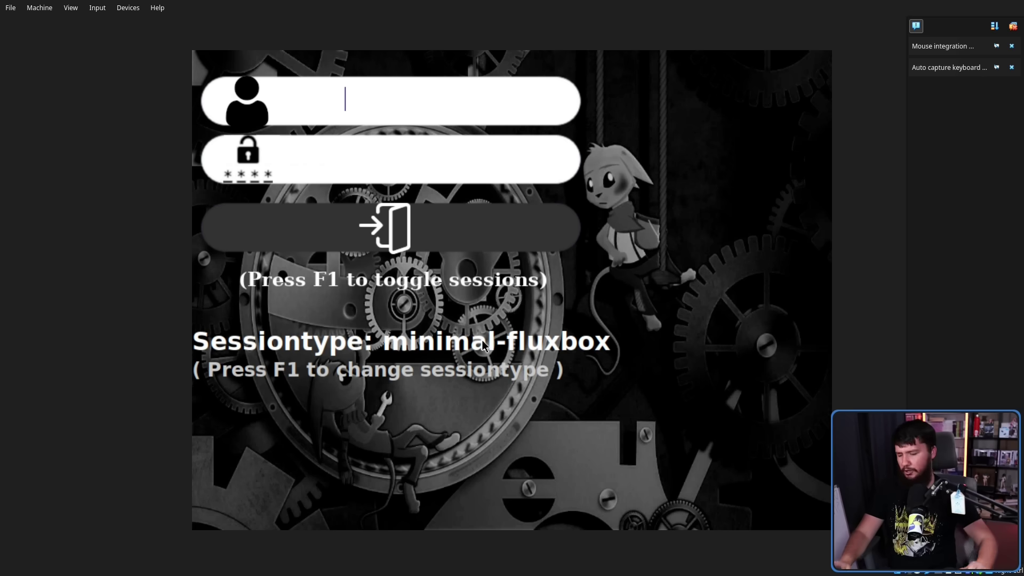
{"action": "key", "text": "F1"}
{"action": "key", "text": "F1"}
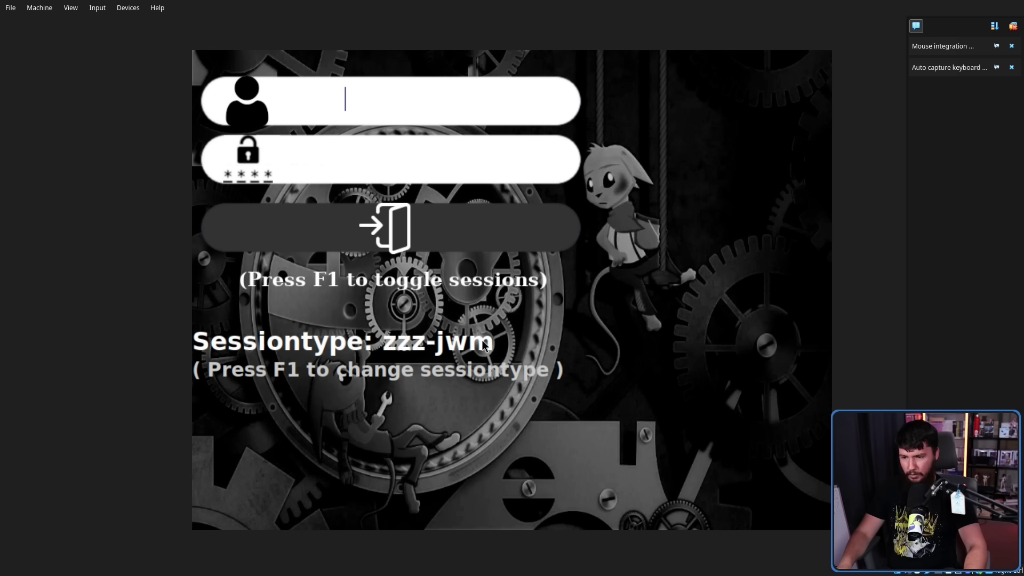
{"action": "key", "text": "F1"}
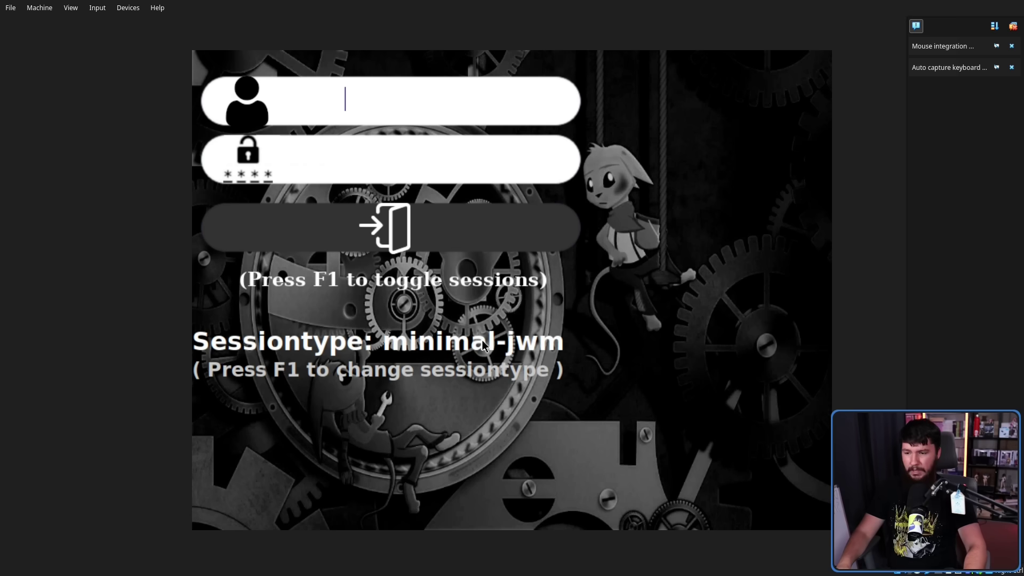
{"action": "key", "text": "F1"}
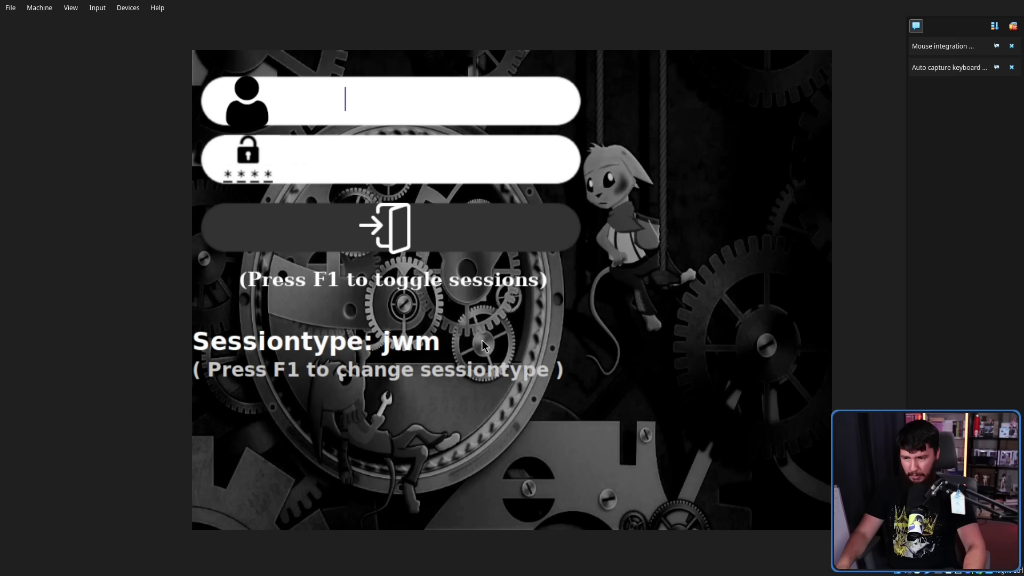
{"action": "key", "text": "F1"}
{"action": "key", "text": "F1"}
{"action": "key", "text": "F1"}
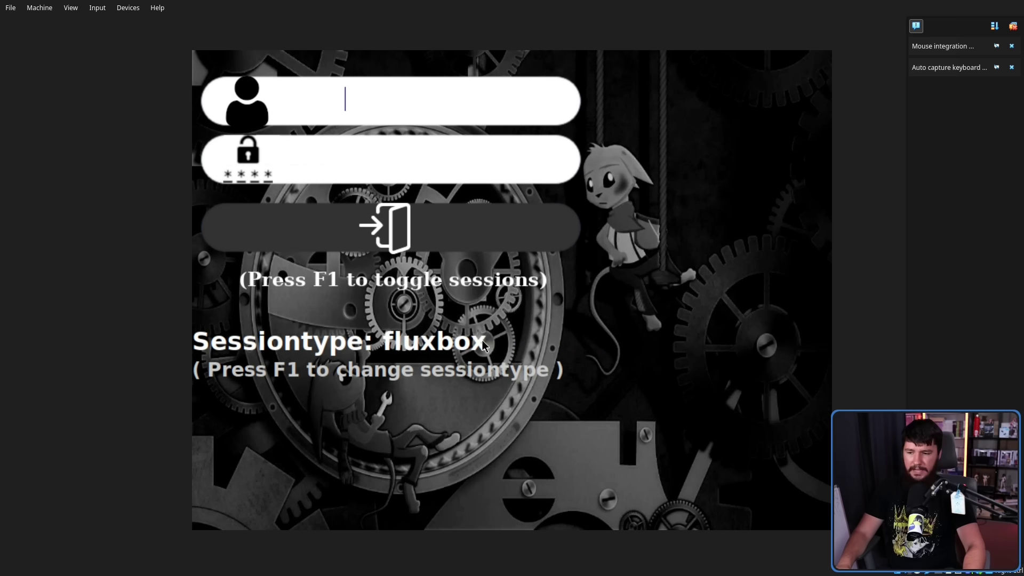
{"action": "key", "text": "F1"}
- Log in with the account's username and password to start the JWM session
{"action": "type", "text": "brodie"}
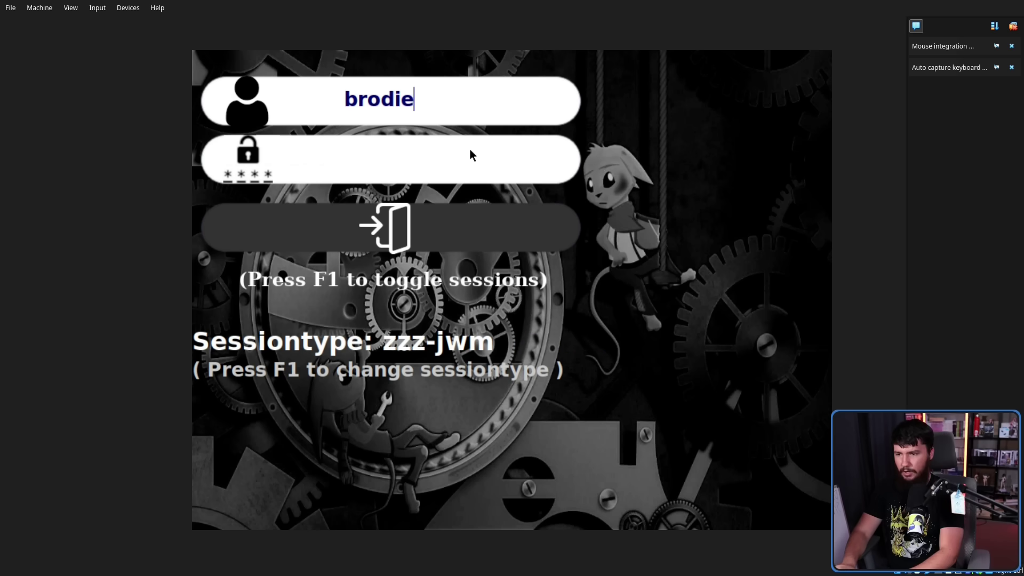
{"action": "key", "text": "Tab"}
{"action": "type", "text": "********"}
{"action": "key", "text": "Return"}
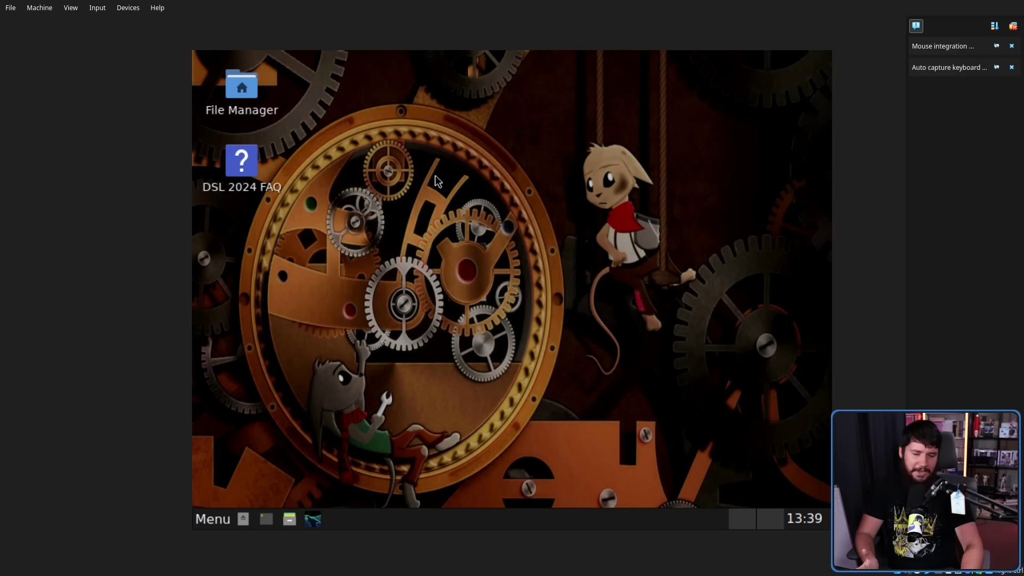
- Browse the JWM desktop menu, then launch the Badwolf browser from the taskbar
{"action": "right_click", "coordinate": [437, 182]}
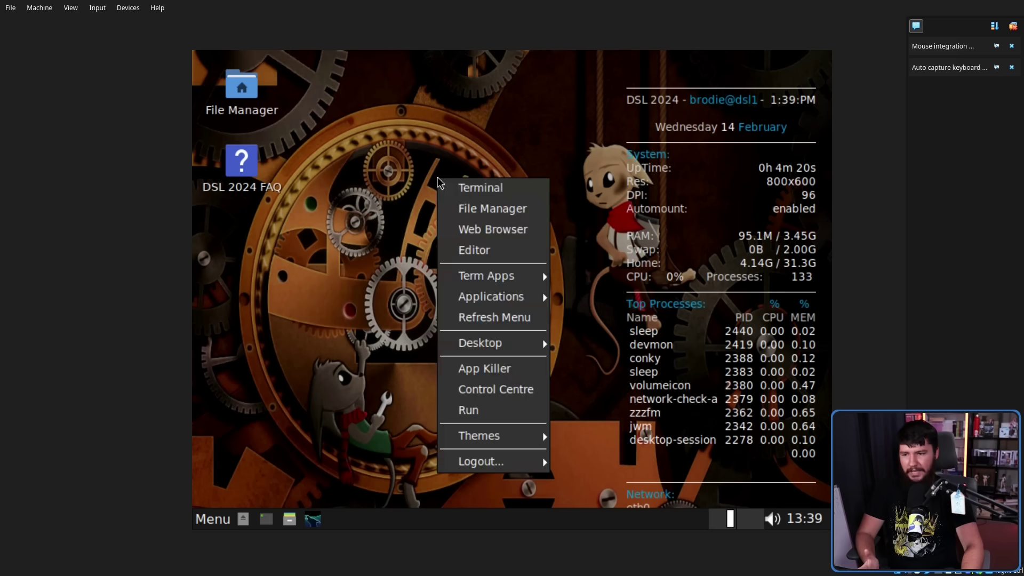
{"action": "left_click", "coordinate": [412, 188]}
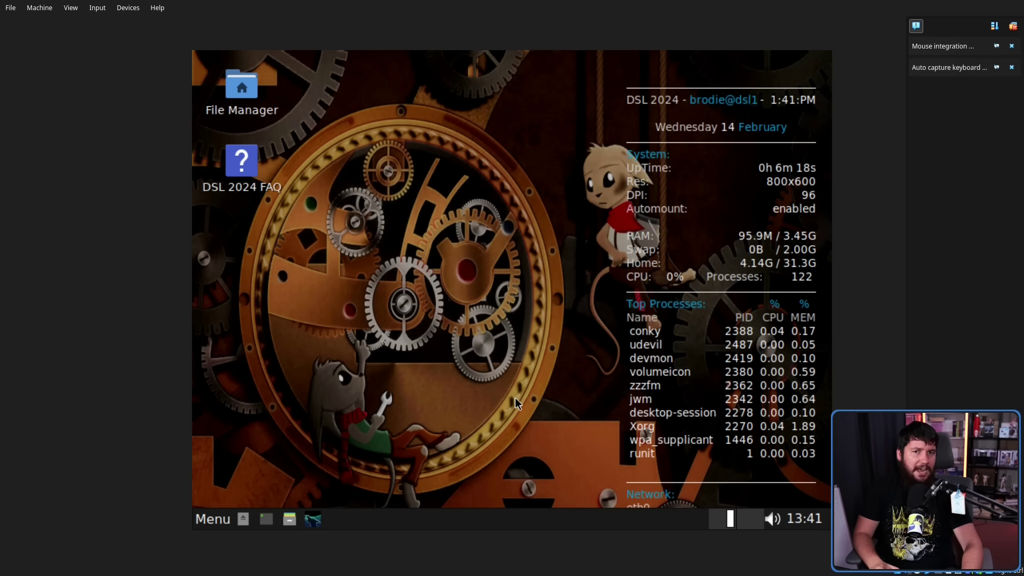
{"action": "right_click", "coordinate": [451, 314]}
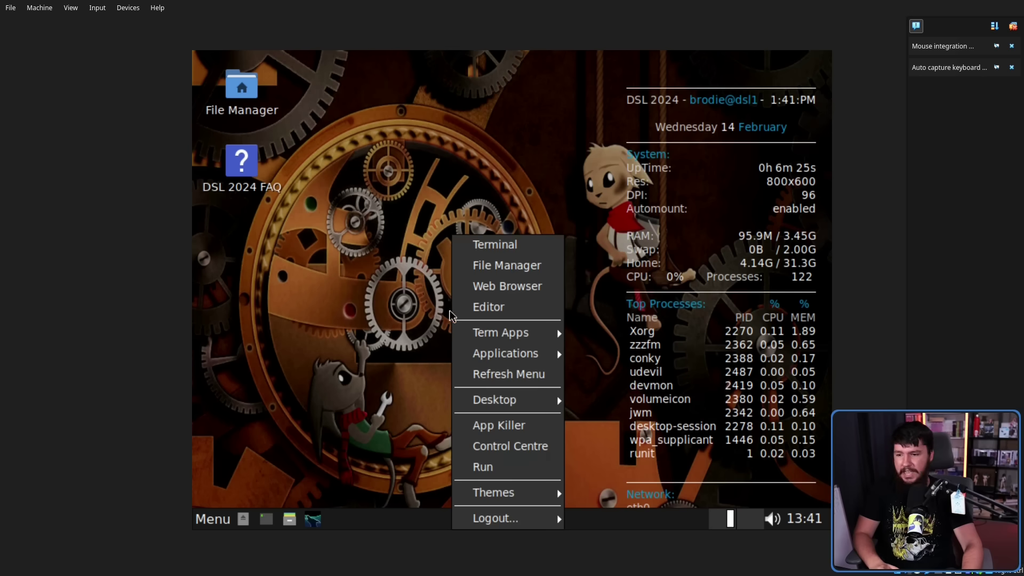
{"action": "left_click", "coordinate": [399, 305]}
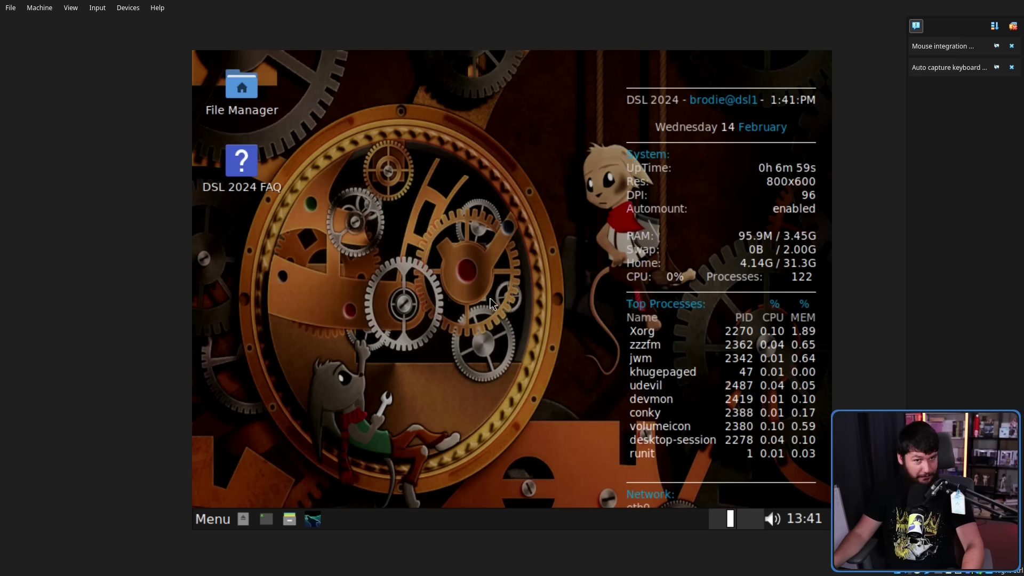
{"action": "left_click", "coordinate": [314, 521]}
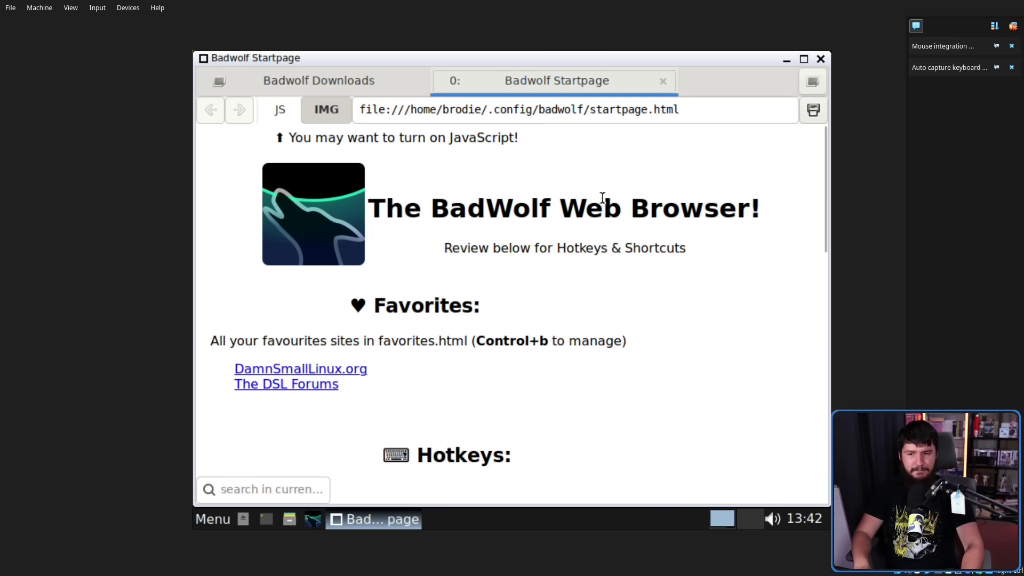
{"action": "left_click", "coordinate": [702, 109]}
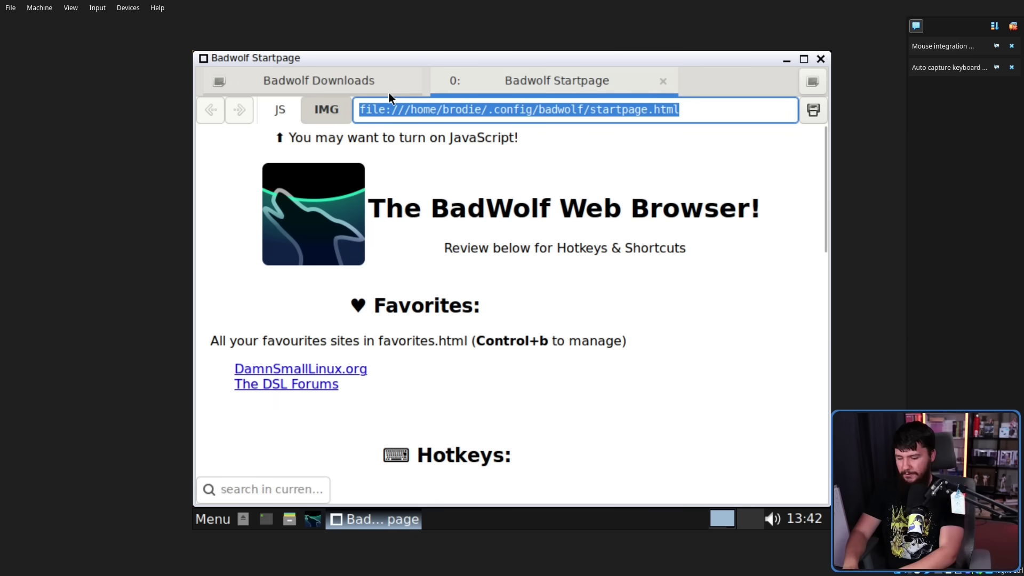
{"action": "type", "text": "youtube"}
{"action": "key", "text": "Return"}
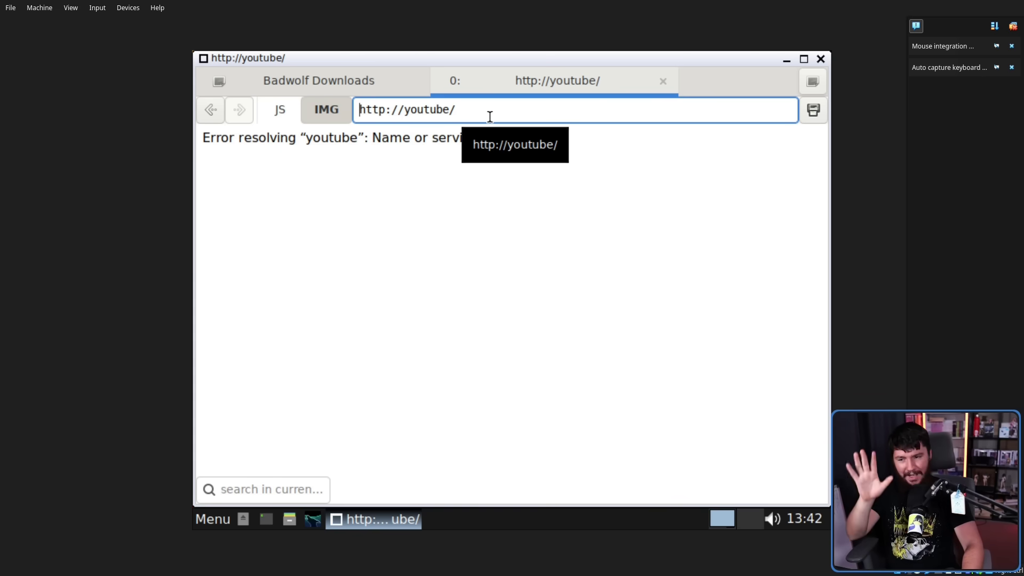
{"action": "left_click_drag", "start_coordinate": [490, 116], "coordinate": [354, 117]}
{"action": "type", "text": "www.youtube.com"}
{"action": "key", "text": "Return"}
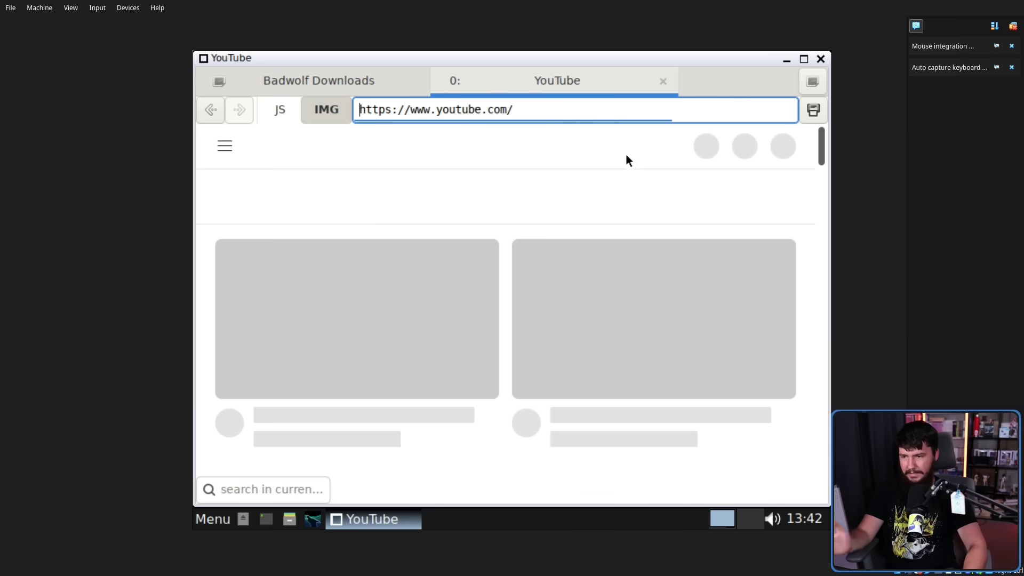
- Enable JavaScript, reload YouTube, and open the Veritasium blue LED video
{"action": "left_click", "coordinate": [285, 111]}
{"action": "left_click", "coordinate": [538, 108]}
{"action": "key", "text": "Return"}
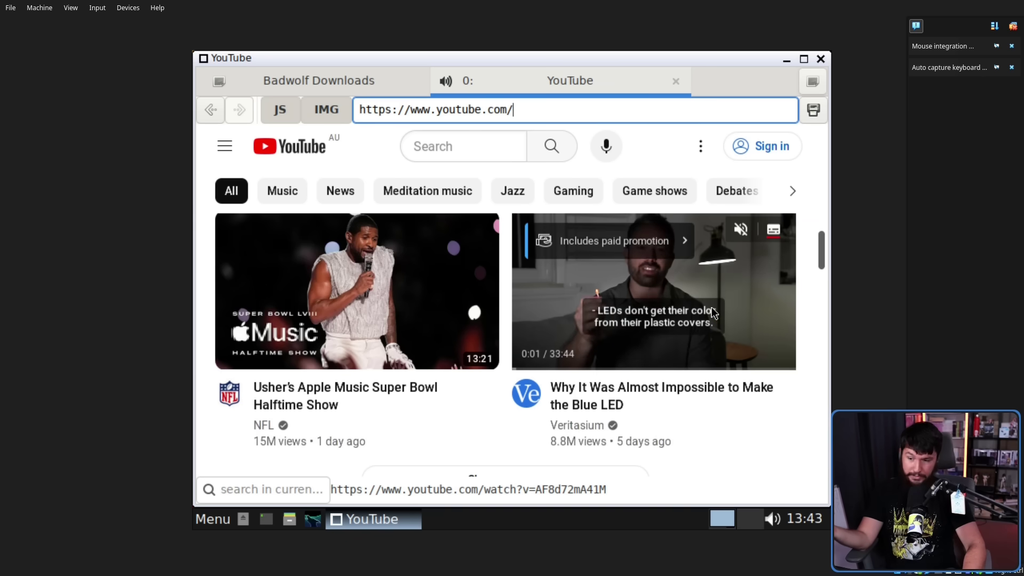
{"action": "left_click", "coordinate": [707, 301]}
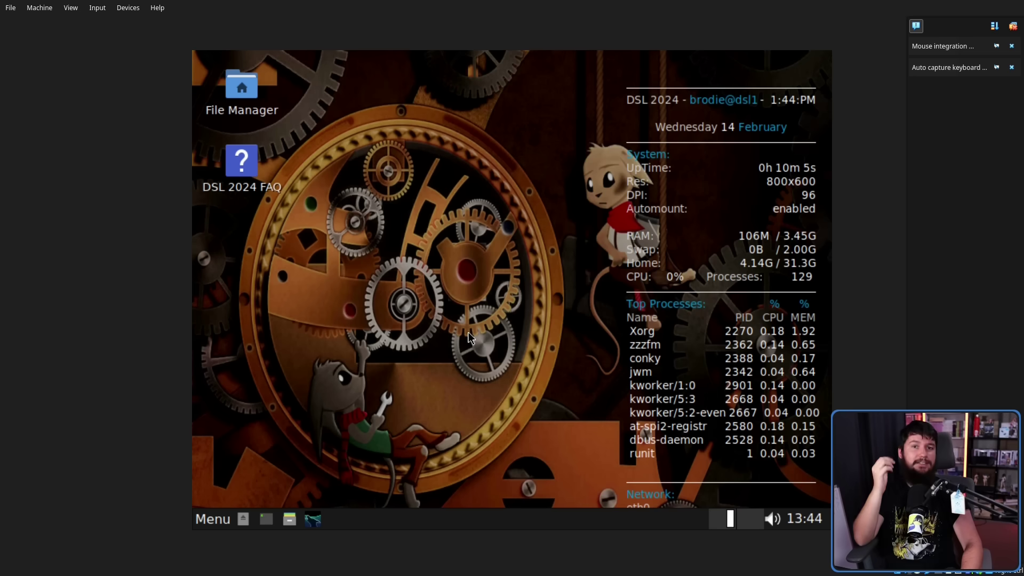
{"action": "right_click", "coordinate": [499, 281]}
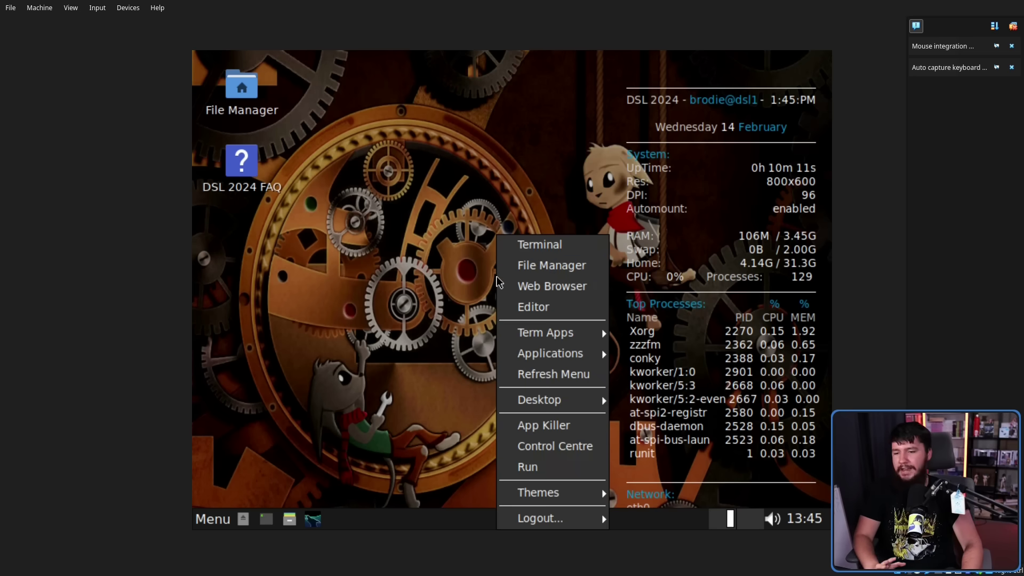
{"action": "mouse_move", "coordinate": [569, 357]}
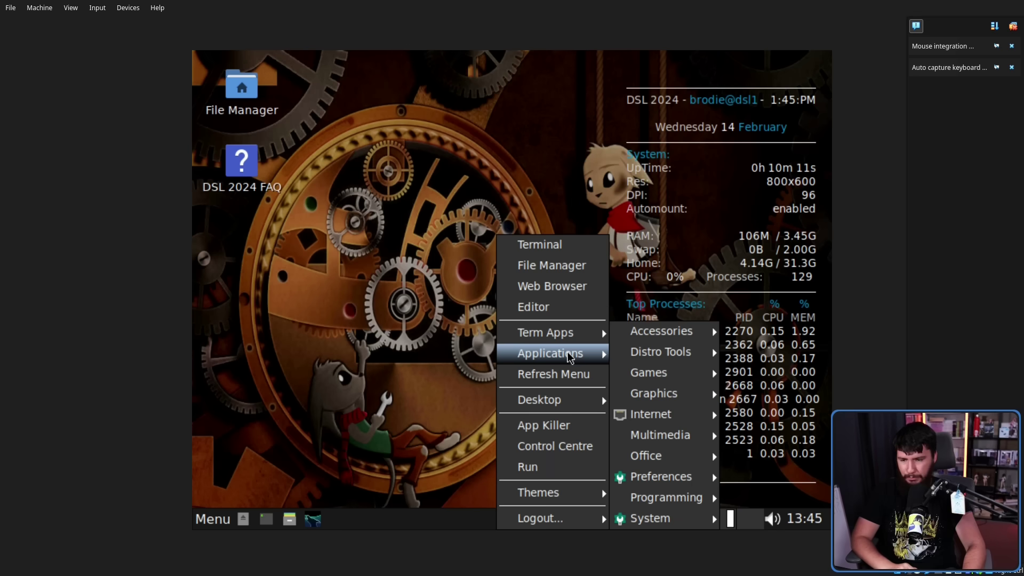
{"action": "mouse_move", "coordinate": [639, 352]}
{"action": "mouse_move", "coordinate": [647, 414]}
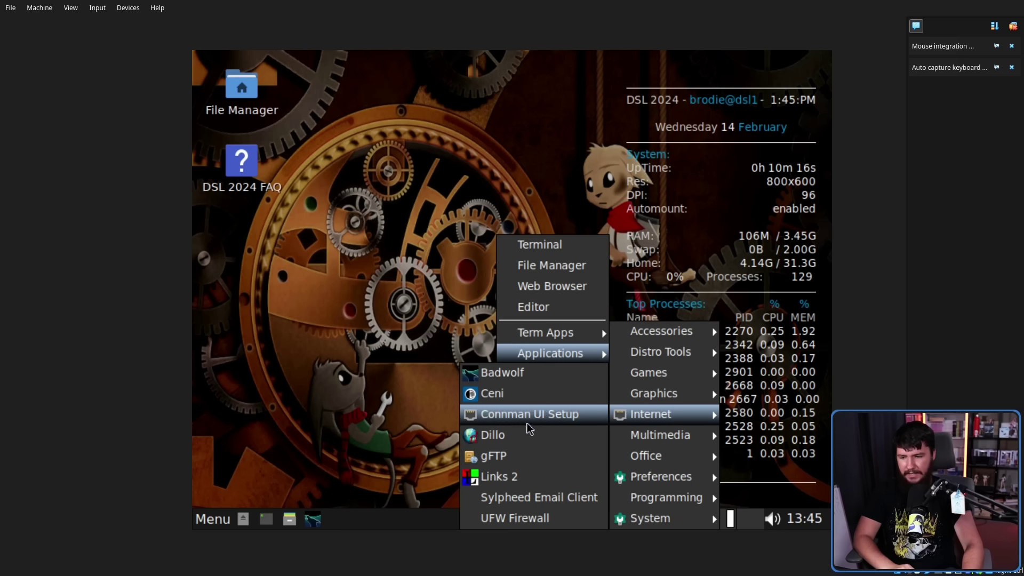
{"action": "left_click", "coordinate": [506, 435]}
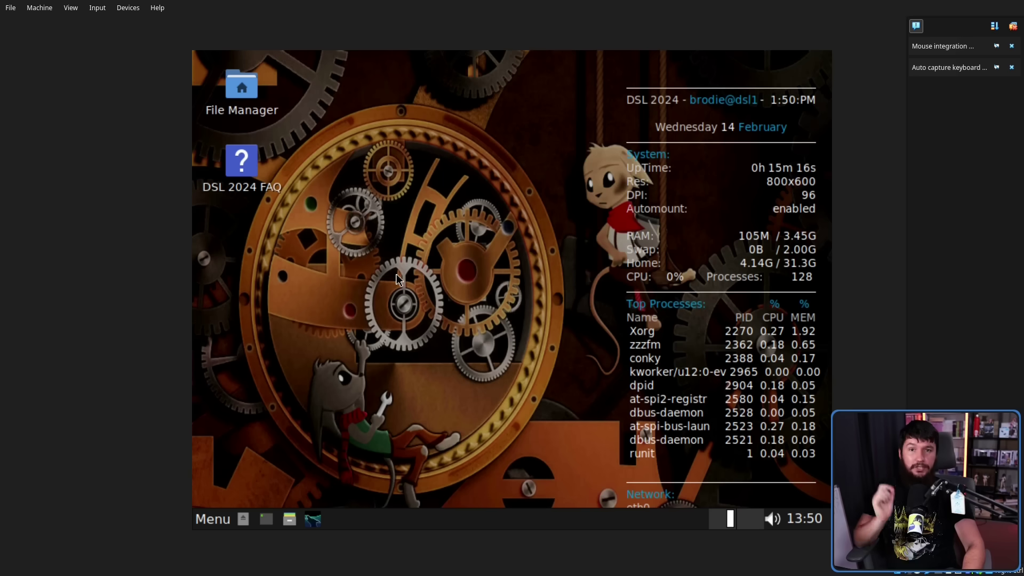
- Run w3m in a desktop terminal to print its usage help, then close the terminal
{"action": "right_click", "coordinate": [468, 218]}
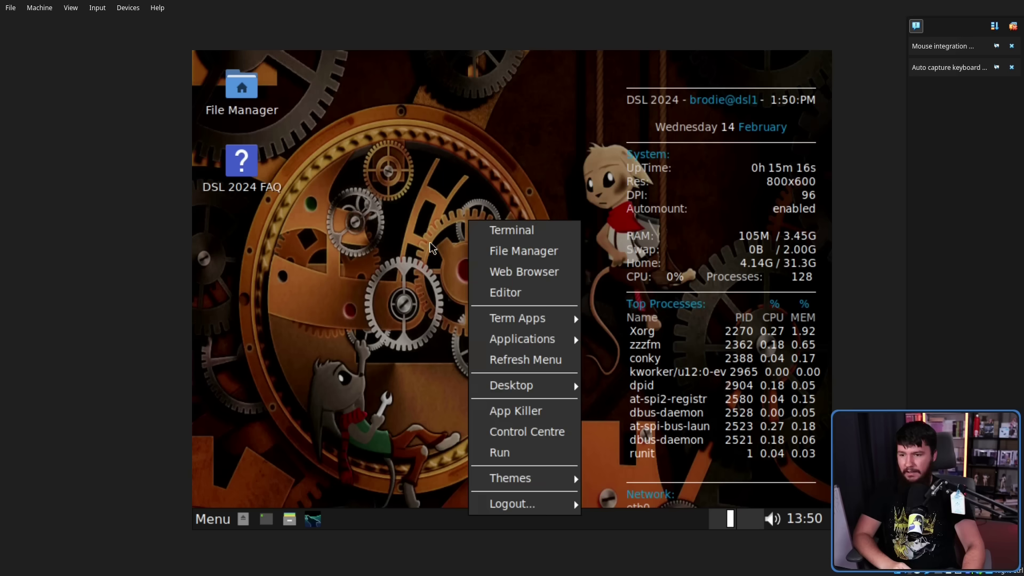
{"action": "left_click", "coordinate": [515, 230]}
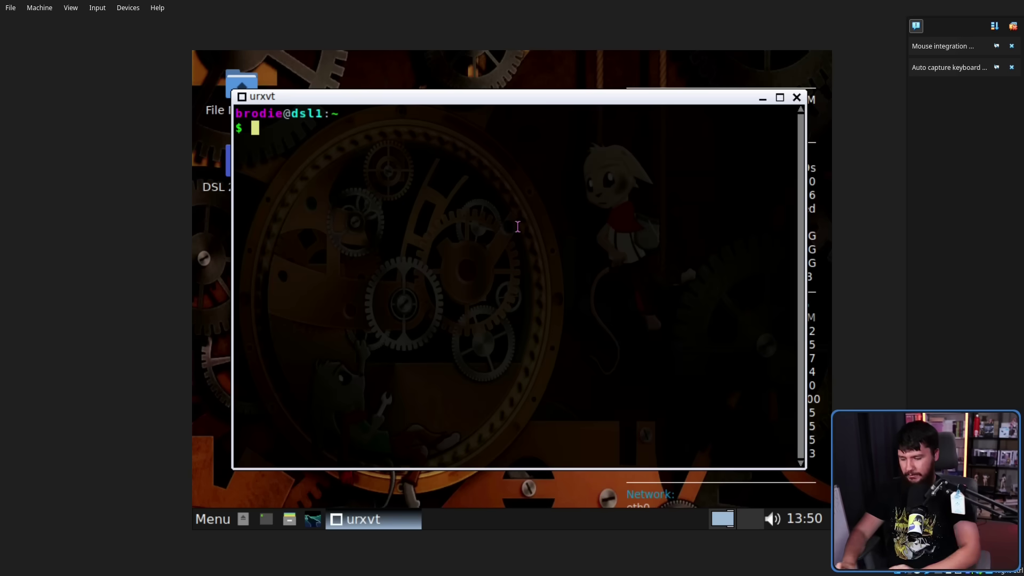
{"action": "type", "text": "w3m"}
{"action": "key", "text": "Return"}
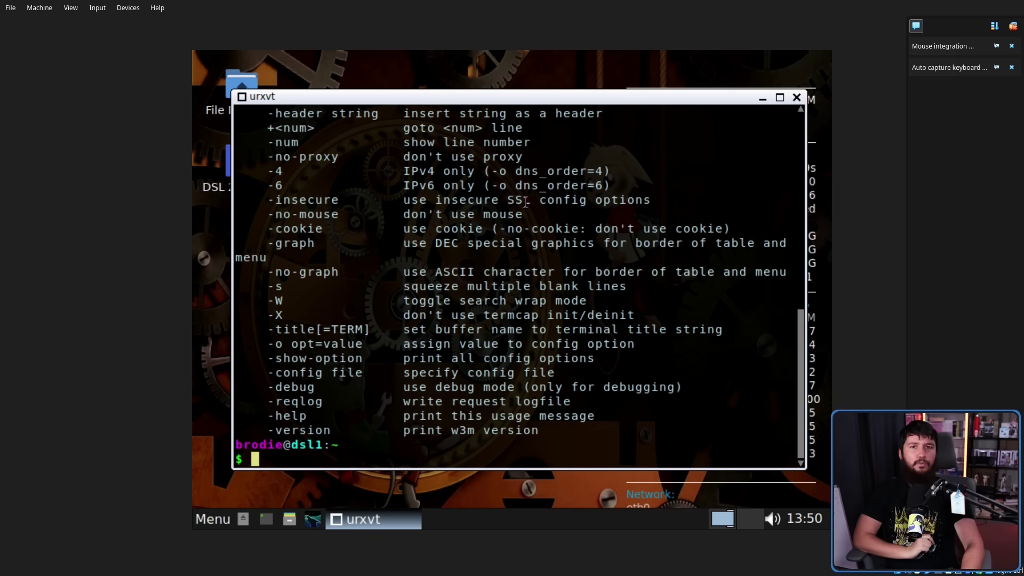
{"action": "left_click", "coordinate": [797, 98]}
{"action": "right_click", "coordinate": [467, 152]}
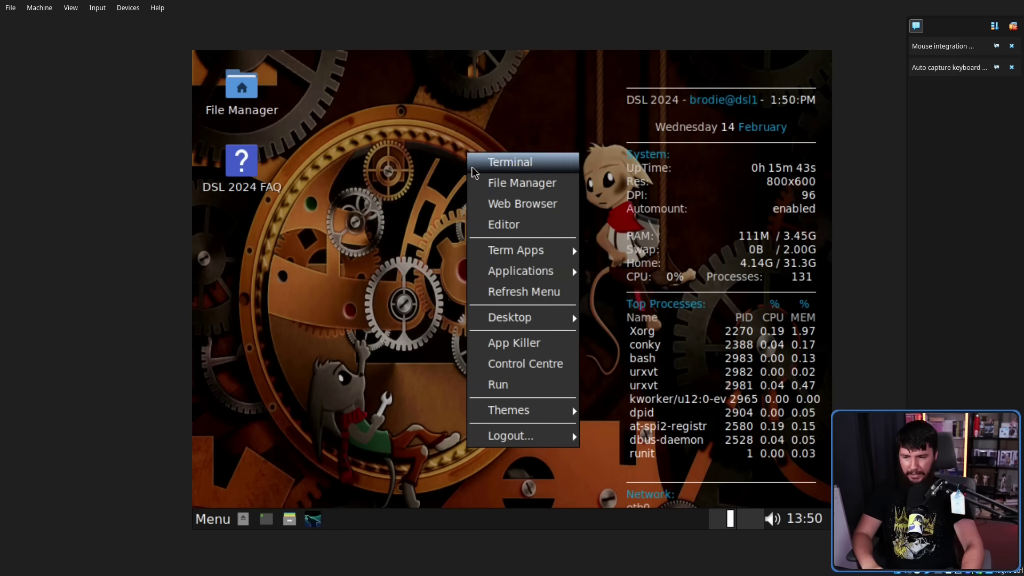
- Launch AbiWord from the desktop menu's Applications > Office submenu
{"action": "mouse_move", "coordinate": [527, 272]}
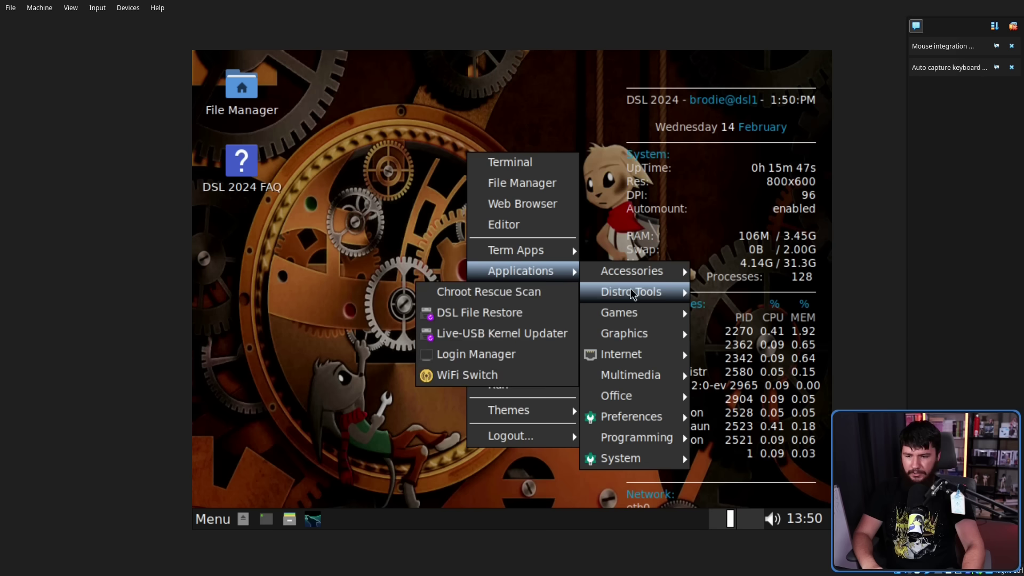
{"action": "mouse_move", "coordinate": [651, 396]}
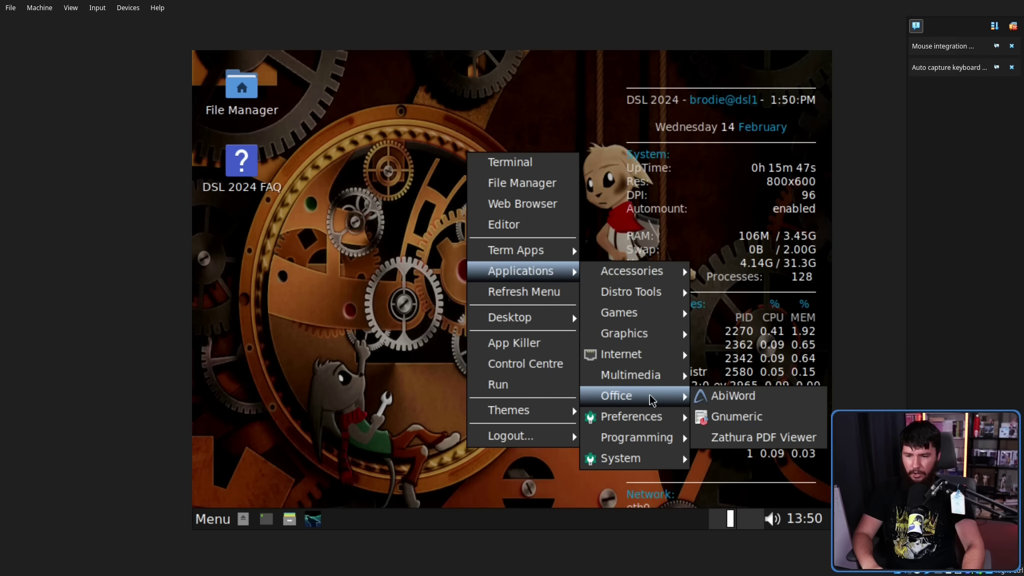
{"action": "left_click", "coordinate": [735, 400]}
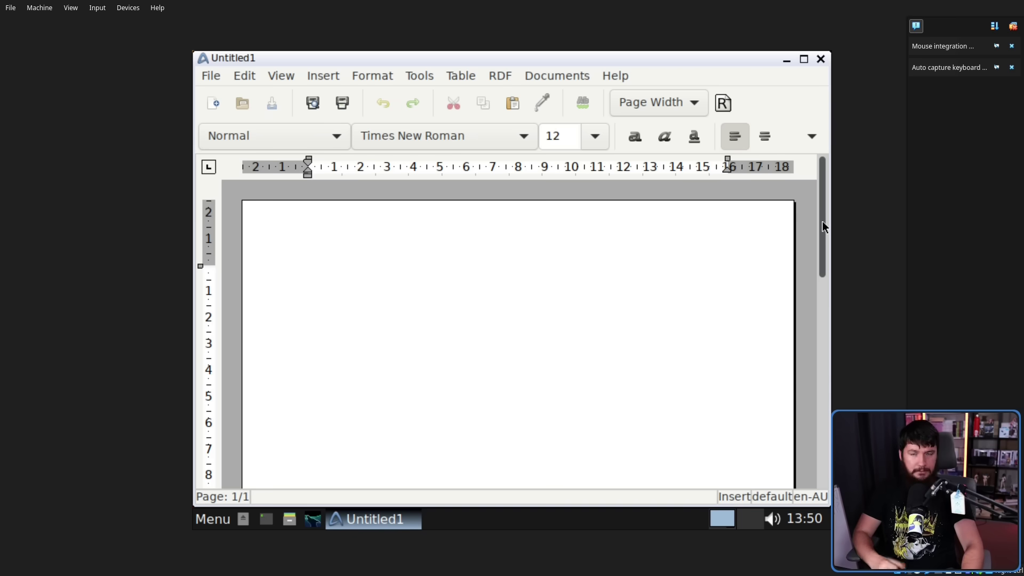
- Close AbiWord, launch Gnumeric from Applications > Office, move its window, then close it
{"action": "left_click", "coordinate": [820, 57]}
{"action": "right_click", "coordinate": [554, 190]}
{"action": "mouse_move", "coordinate": [608, 307]}
{"action": "mouse_move", "coordinate": [718, 412]}
{"action": "mouse_move", "coordinate": [704, 432]}
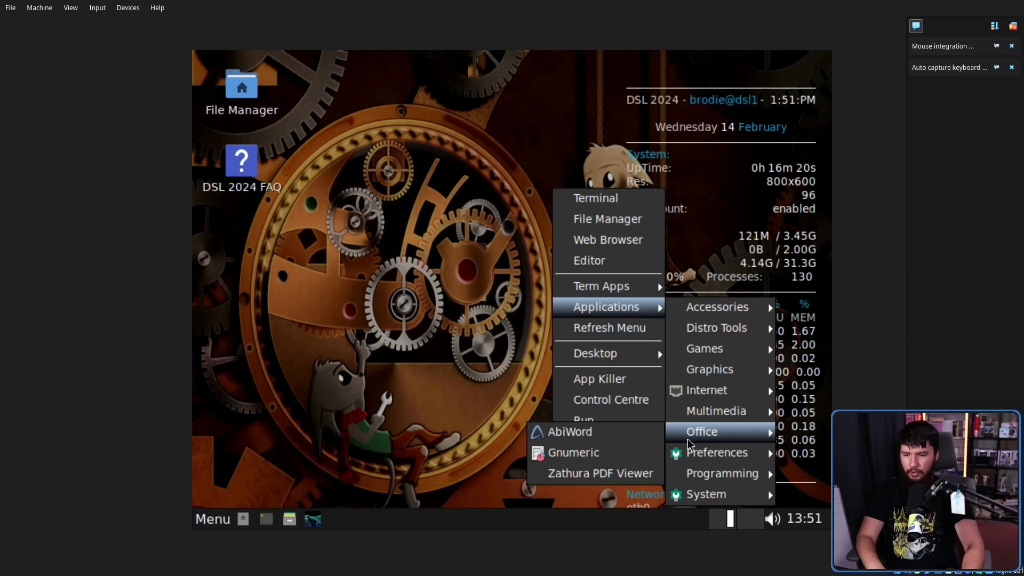
{"action": "left_click", "coordinate": [583, 449]}
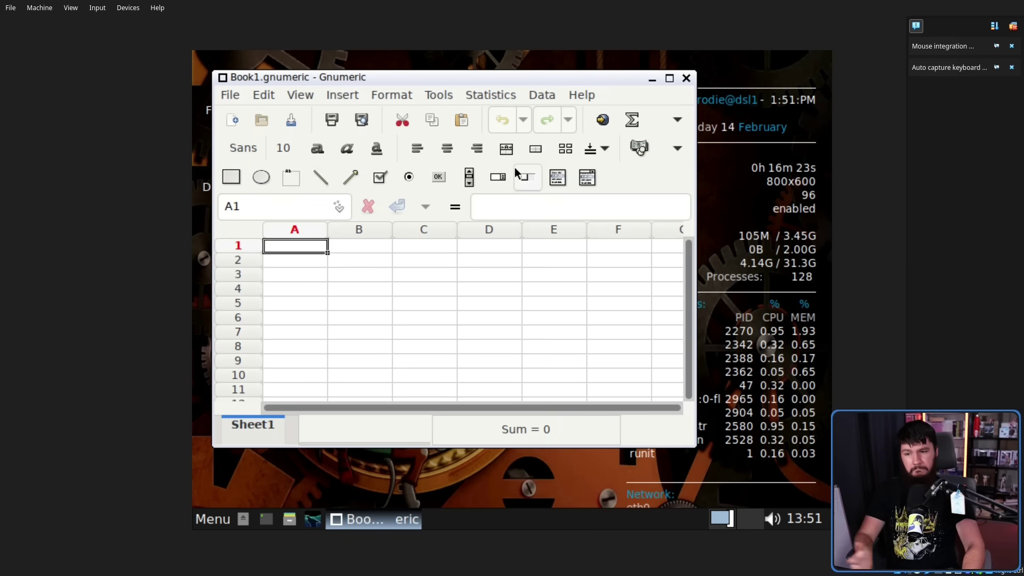
{"action": "mouse_move", "coordinate": [434, 76]}
{"action": "left_mouse_down"}
{"action": "mouse_move", "coordinate": [470, 96]}
{"action": "mouse_move", "coordinate": [430, 83]}
{"action": "left_mouse_up"}
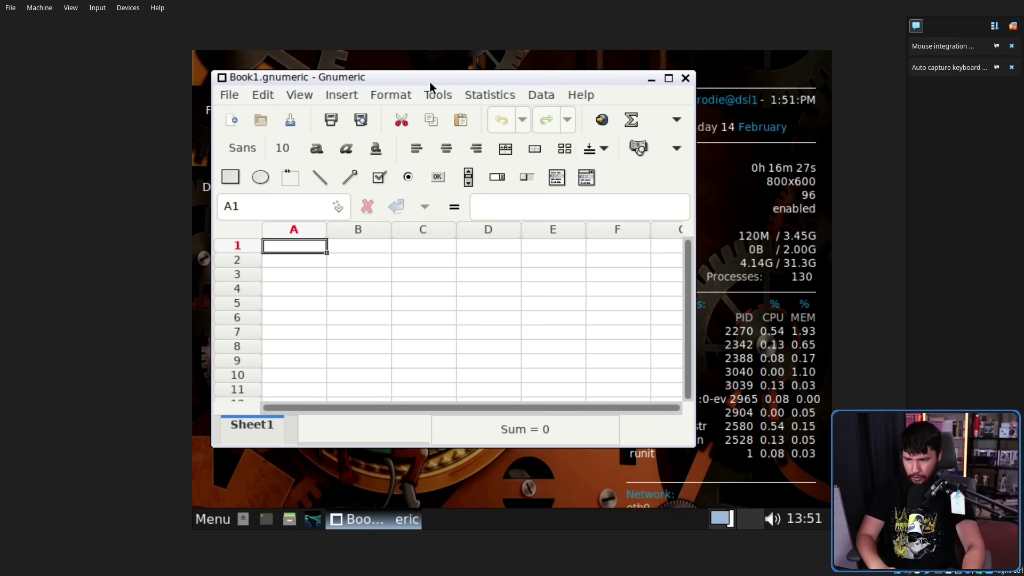
{"action": "left_click", "coordinate": [686, 78]}
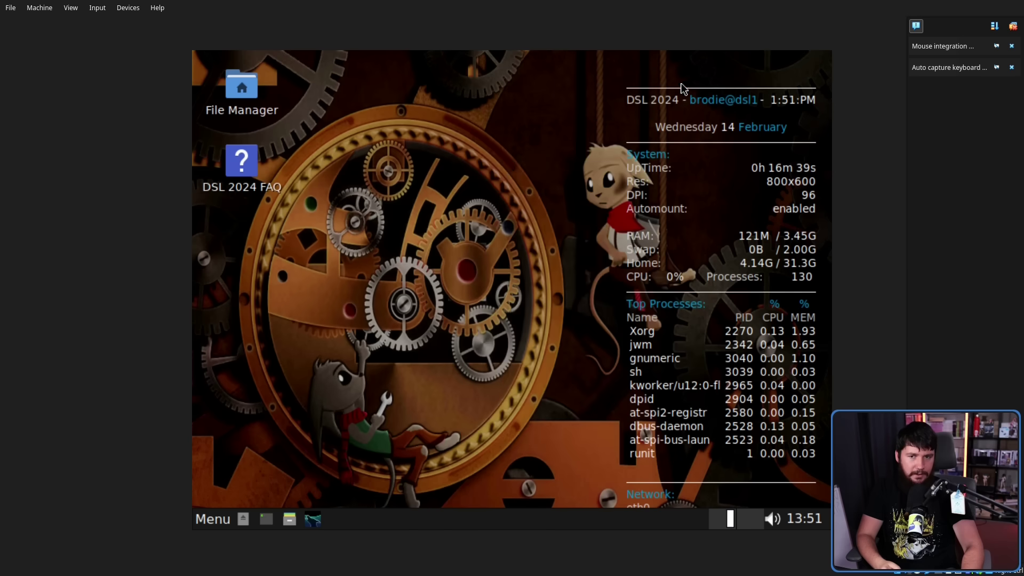
- Launch Zathura PDF Viewer from the desktop menu's Applications > Office submenu
{"action": "right_click", "coordinate": [501, 162]}
{"action": "mouse_move", "coordinate": [555, 277]}
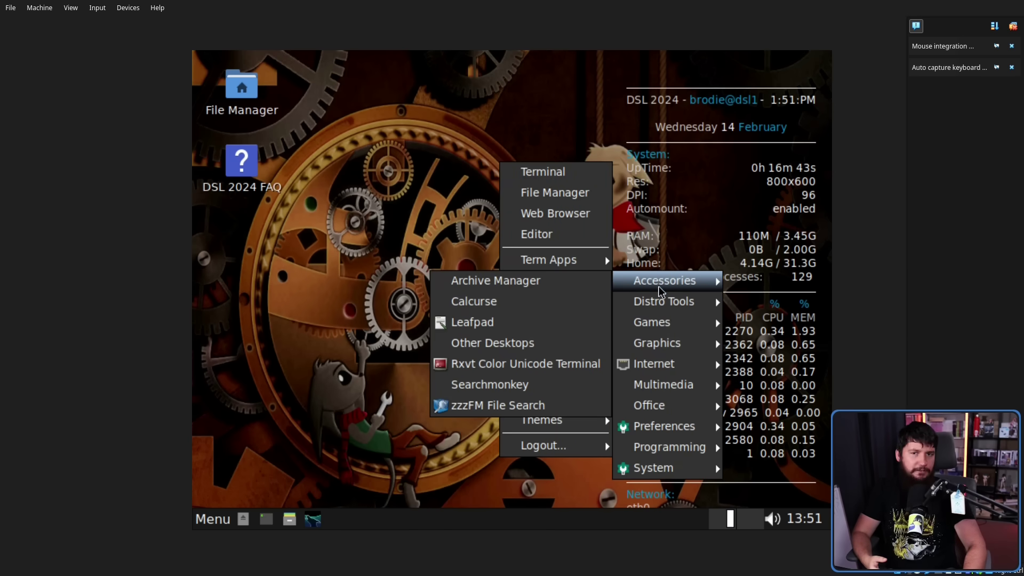
{"action": "mouse_move", "coordinate": [662, 293]}
{"action": "mouse_move", "coordinate": [682, 406]}
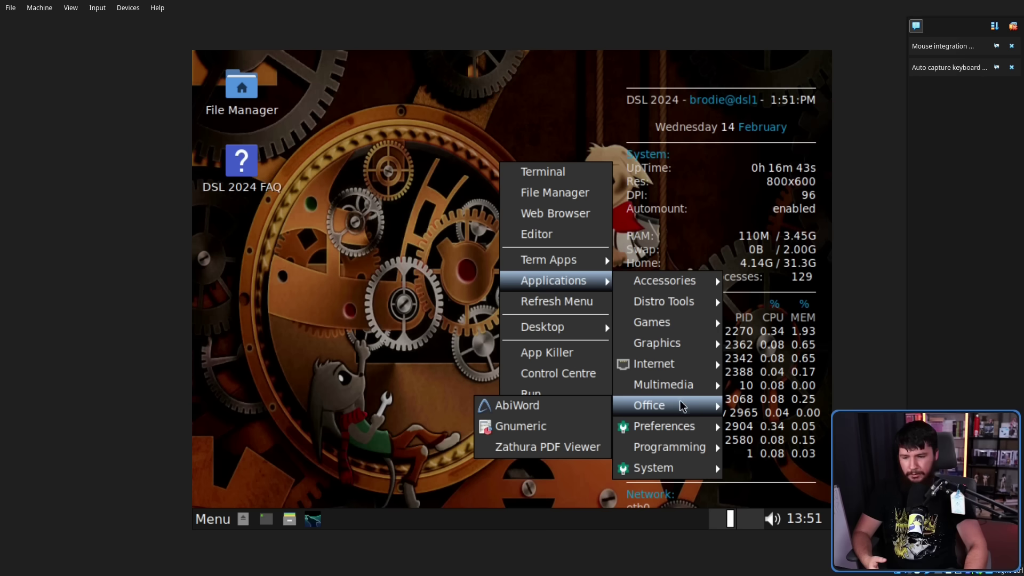
{"action": "left_click", "coordinate": [570, 452]}
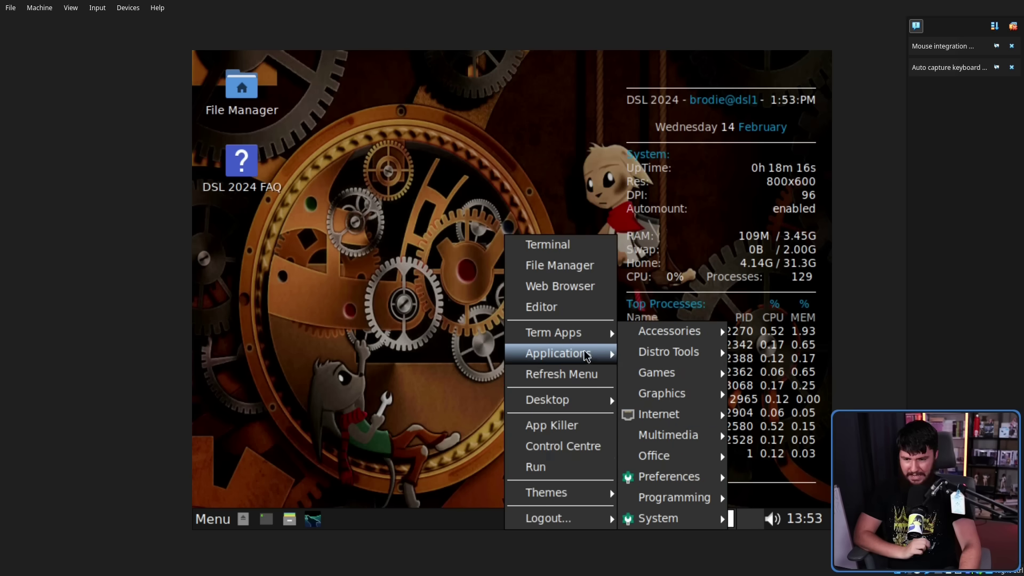
- Launch Sylpheed, skipping the mailbox setup and cancelling the new account setup
{"action": "mouse_move", "coordinate": [680, 425]}
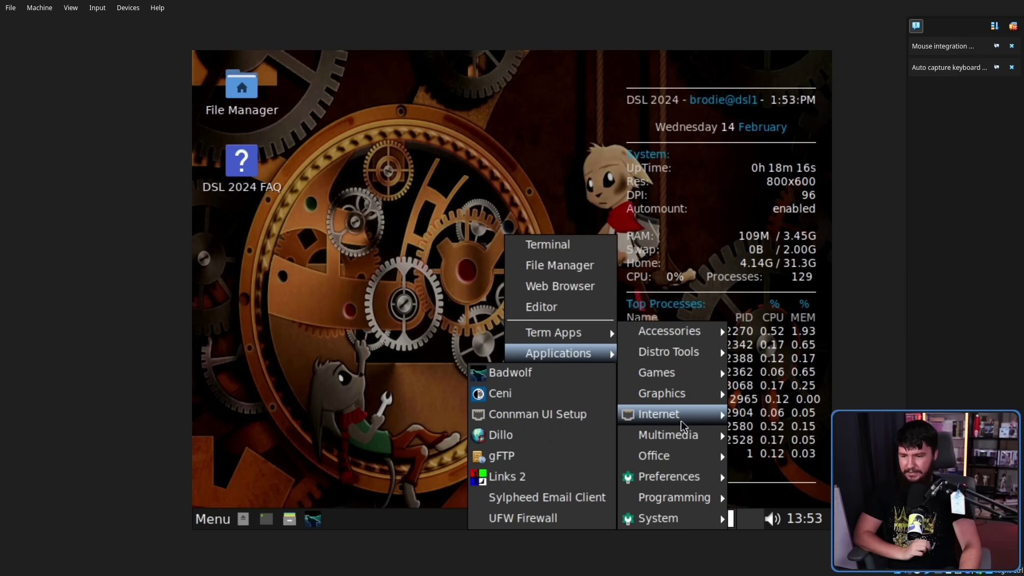
{"action": "left_click", "coordinate": [565, 497]}
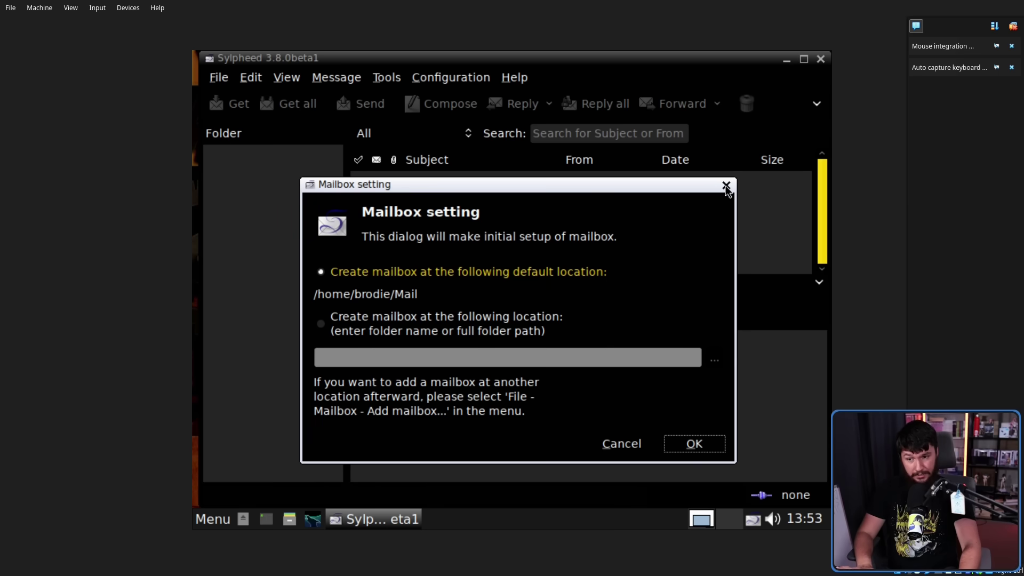
{"action": "left_click", "coordinate": [726, 187]}
{"action": "left_click", "coordinate": [601, 373]}
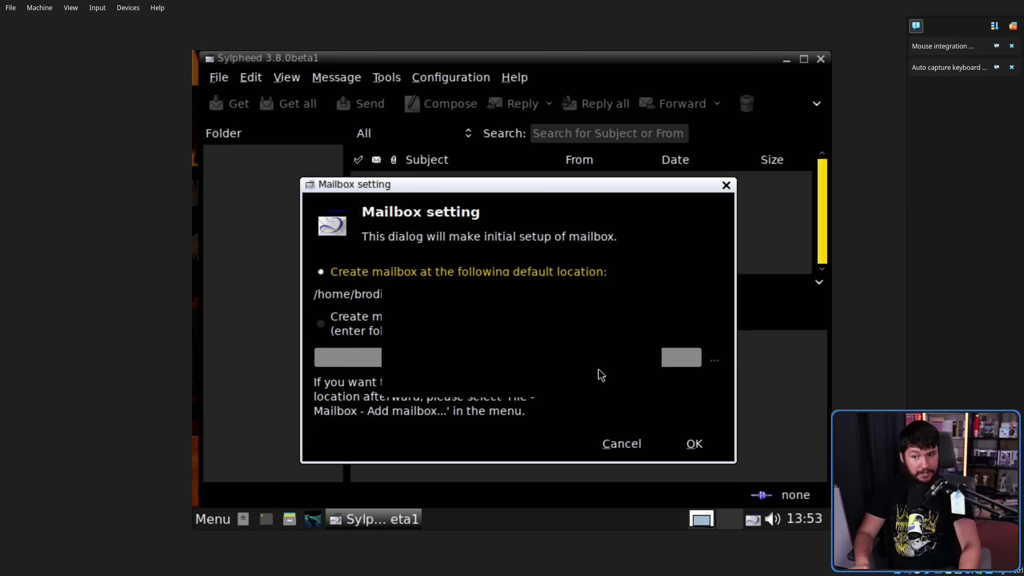
{"action": "left_click", "coordinate": [680, 446]}
{"action": "left_click", "coordinate": [580, 348]}
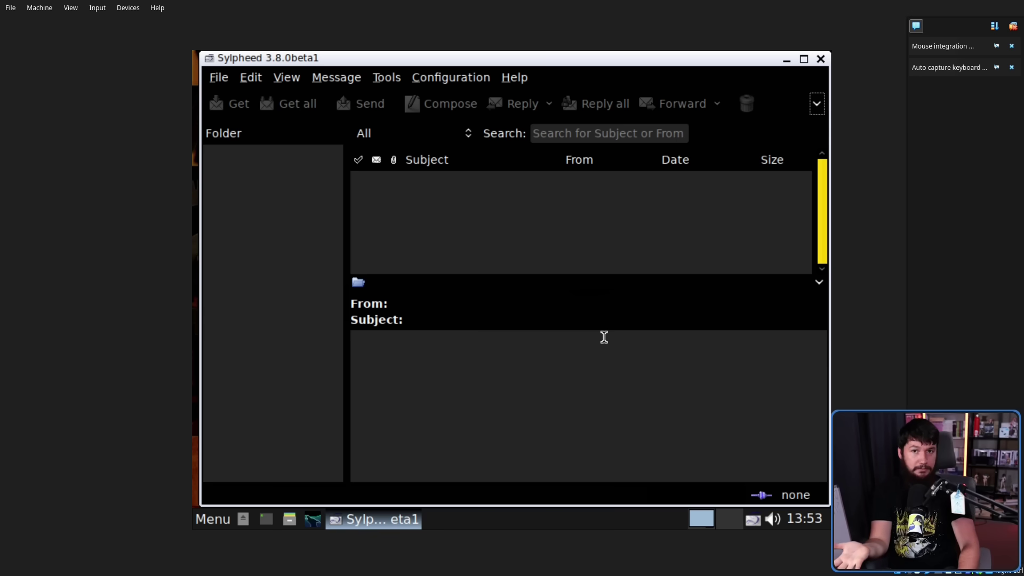
- Quit Sylpheed, then run mutt in a new terminal and abort at its Mail folder prompt
{"action": "key", "text": "ctrl+q"}
{"action": "right_click", "coordinate": [387, 218]}
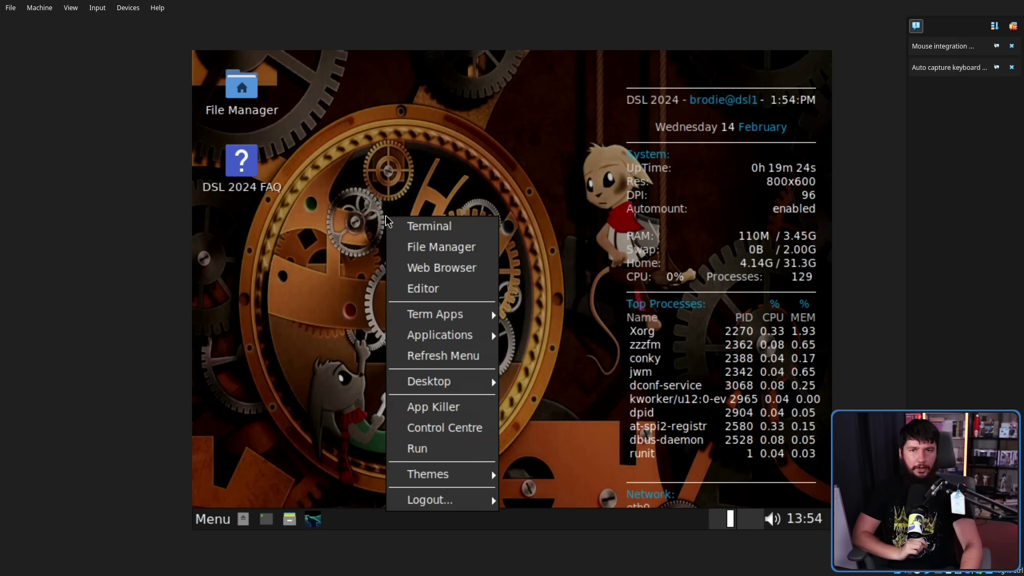
{"action": "left_click", "coordinate": [443, 225]}
{"action": "type", "text": "mutt"}
{"action": "key", "text": "Return"}
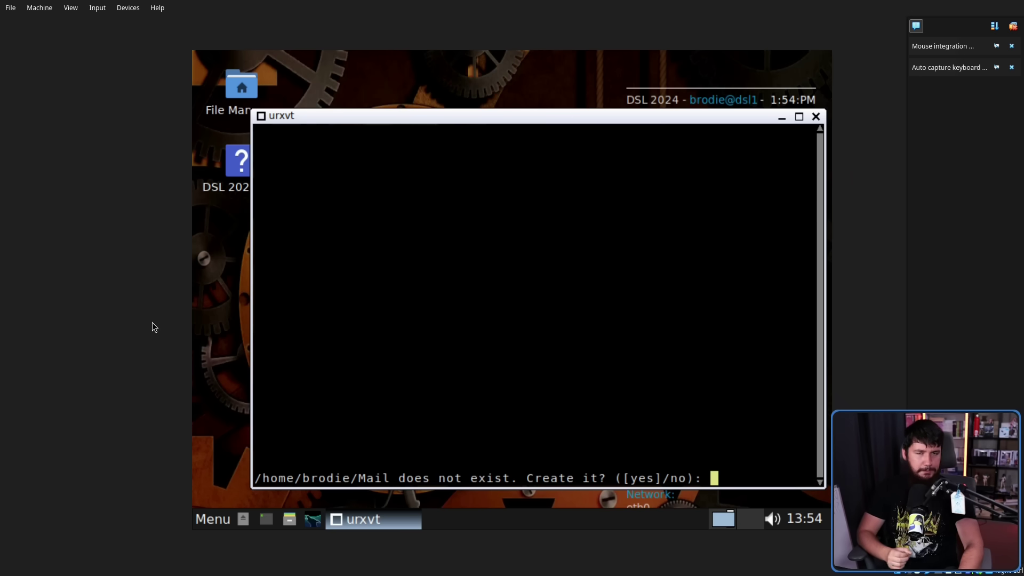
{"action": "key", "text": "ctrl+c"}
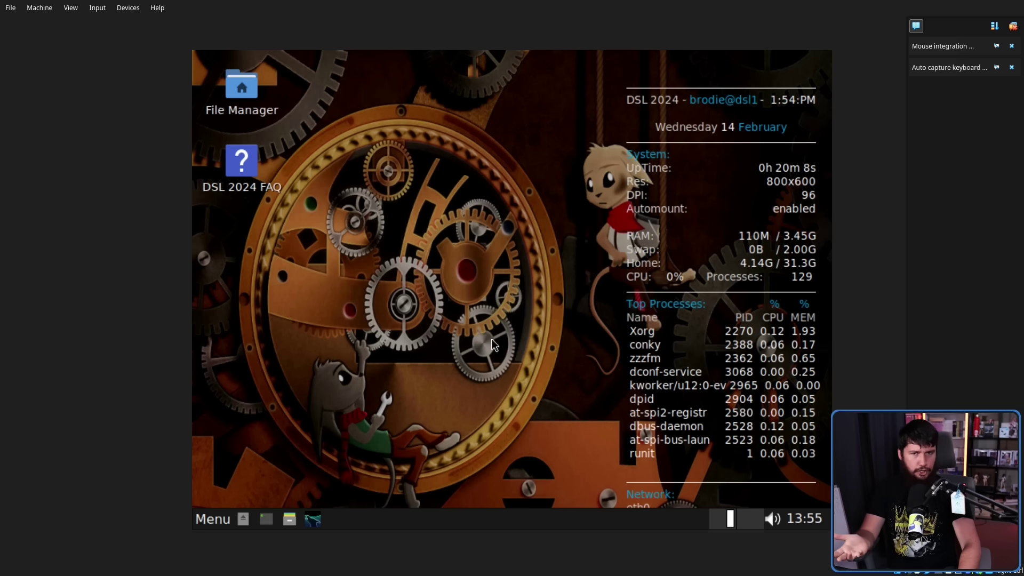
- Launch the XMMS music player from the desktop menu, drag it left, then close it
{"action": "right_click", "coordinate": [522, 260]}
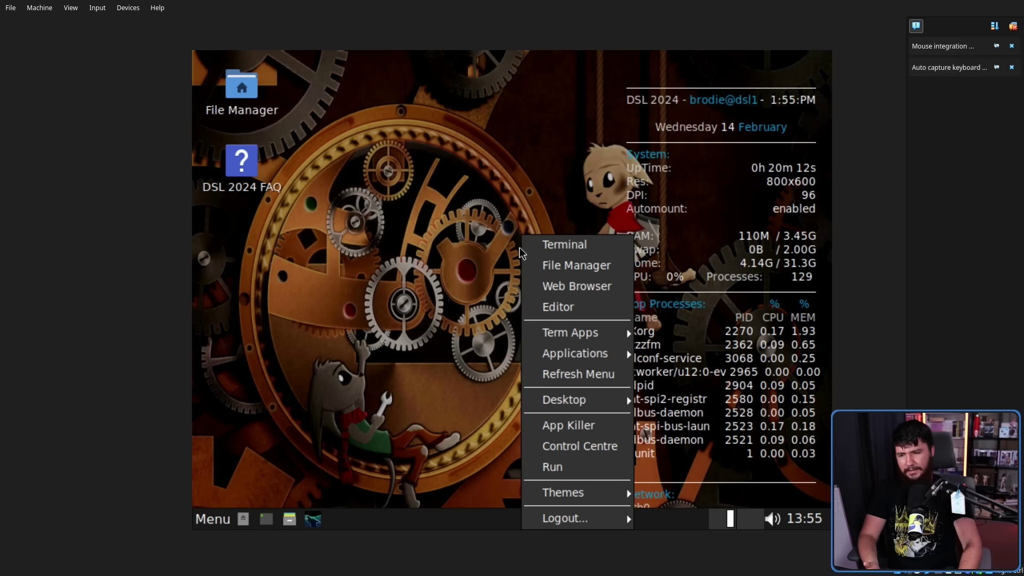
{"action": "mouse_move", "coordinate": [586, 353]}
{"action": "mouse_move", "coordinate": [680, 370]}
{"action": "mouse_move", "coordinate": [681, 442]}
{"action": "left_click", "coordinate": [521, 518]}
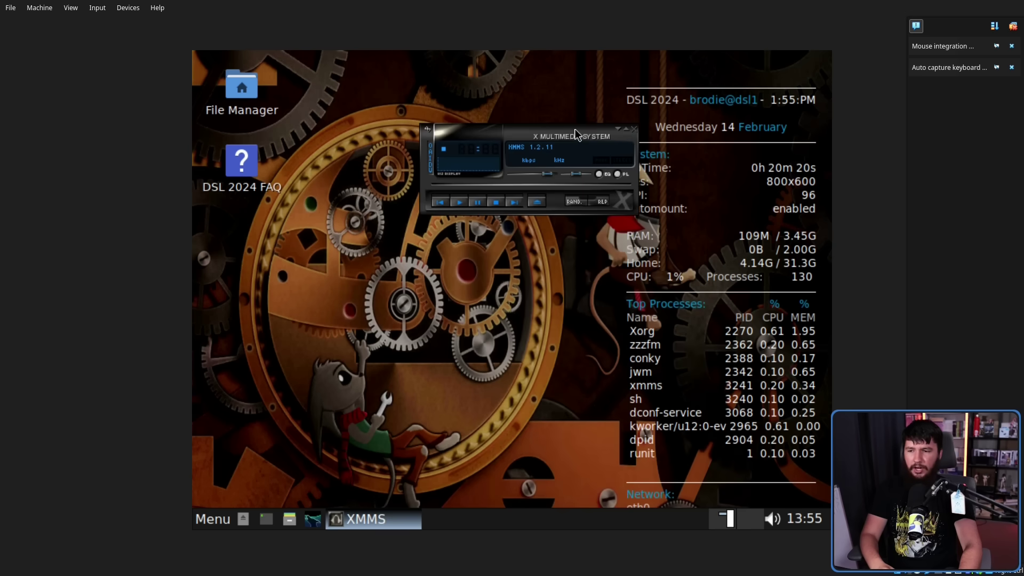
{"action": "left_click_drag", "start_coordinate": [576, 133], "coordinate": [502, 134]}
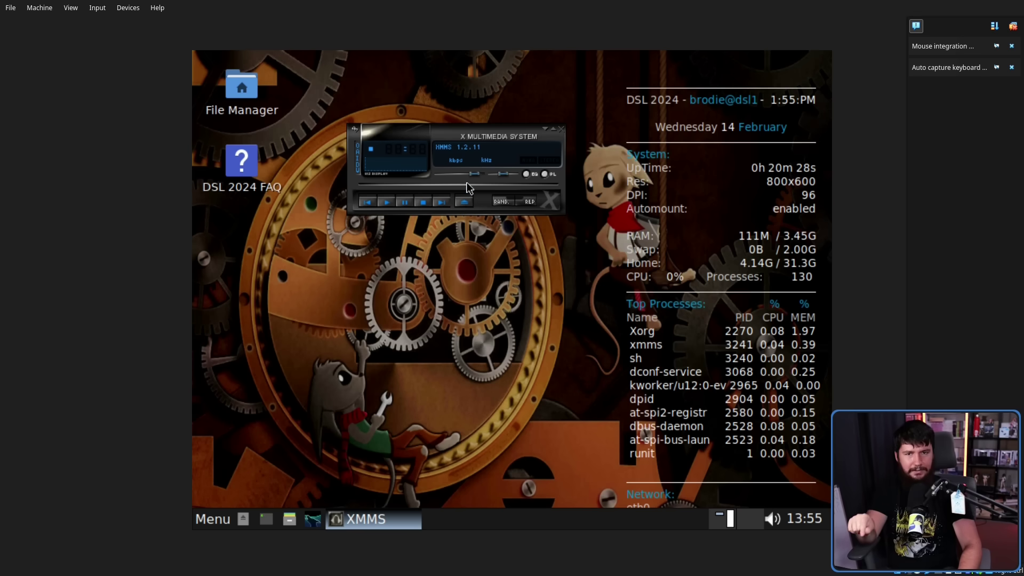
{"action": "left_click", "coordinate": [560, 129]}
{"action": "right_click", "coordinate": [510, 175]}
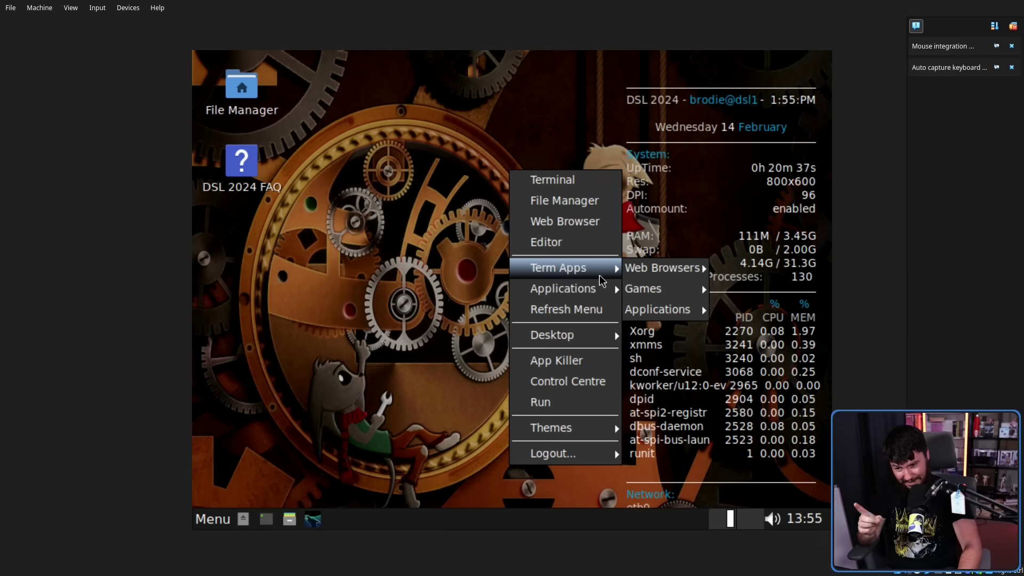
{"action": "mouse_move", "coordinate": [593, 286]}
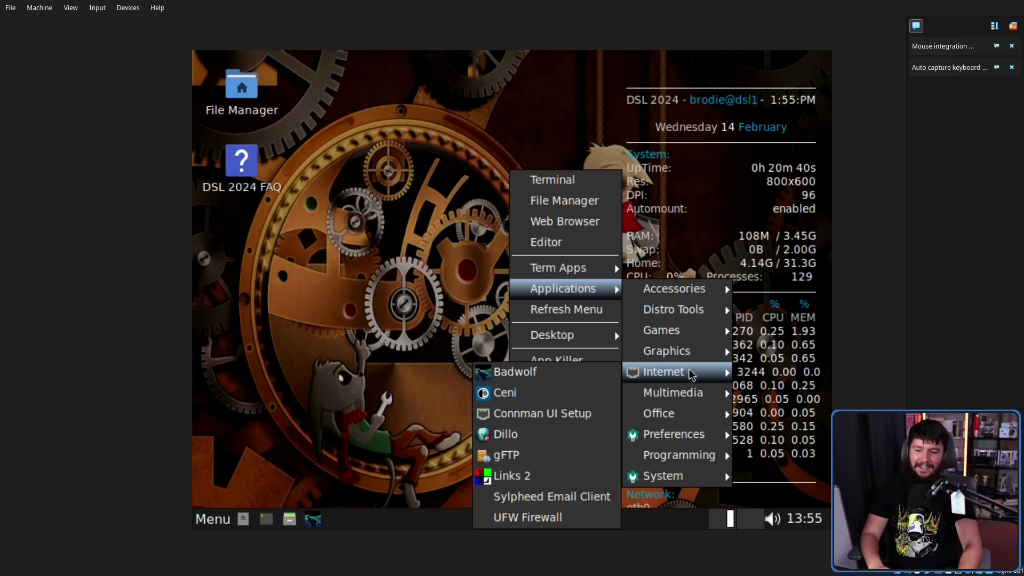
{"action": "mouse_move", "coordinate": [691, 396]}
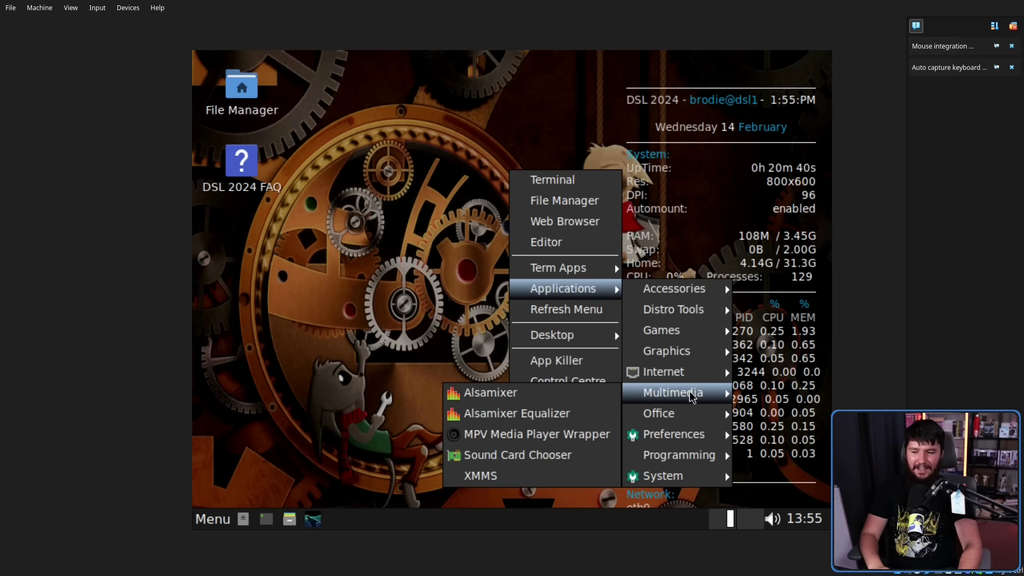
{"action": "left_click", "coordinate": [557, 434]}
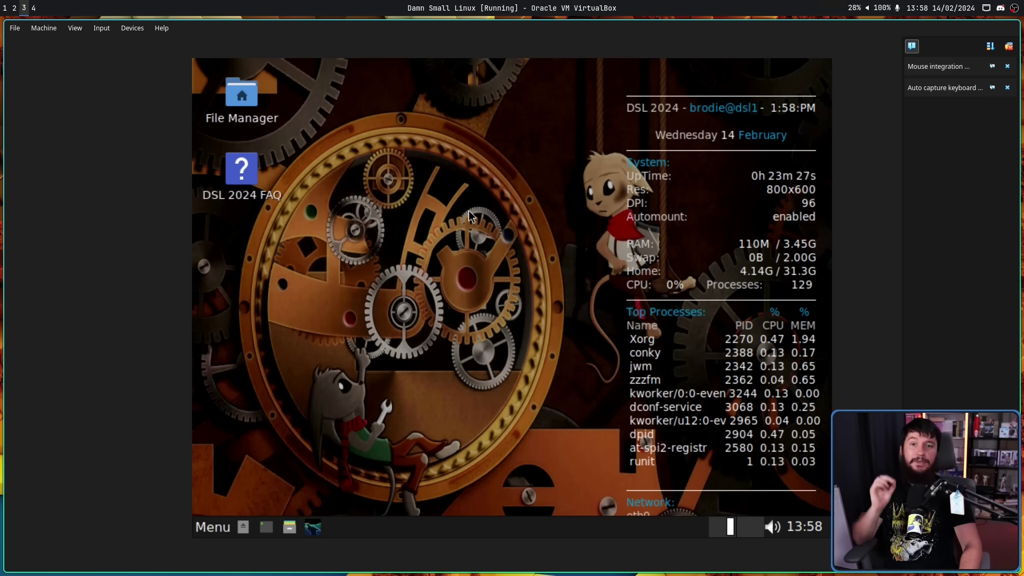
{"action": "right_click", "coordinate": [471, 204]}
{"action": "mouse_move", "coordinate": [525, 322]}
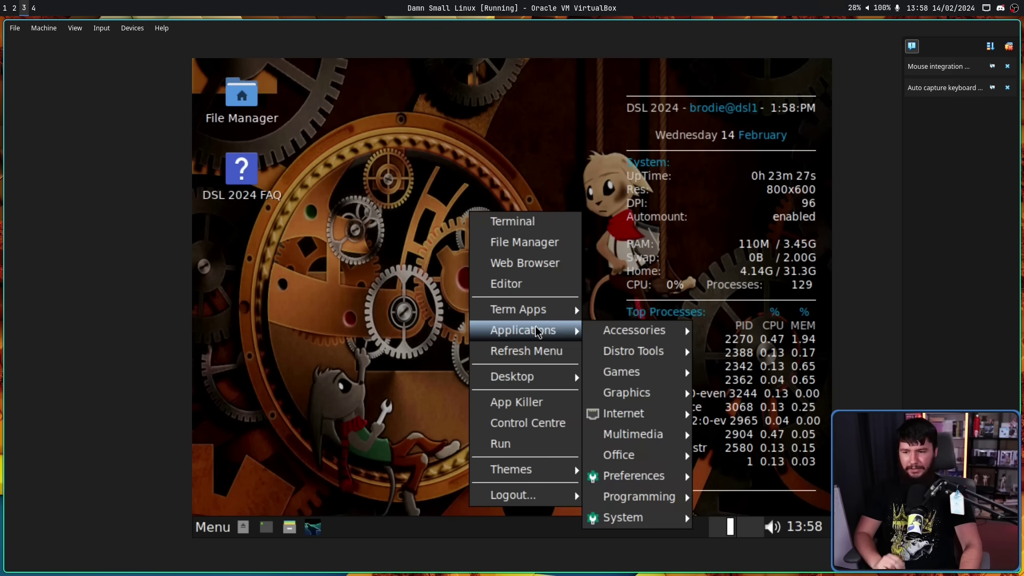
{"action": "mouse_move", "coordinate": [663, 395]}
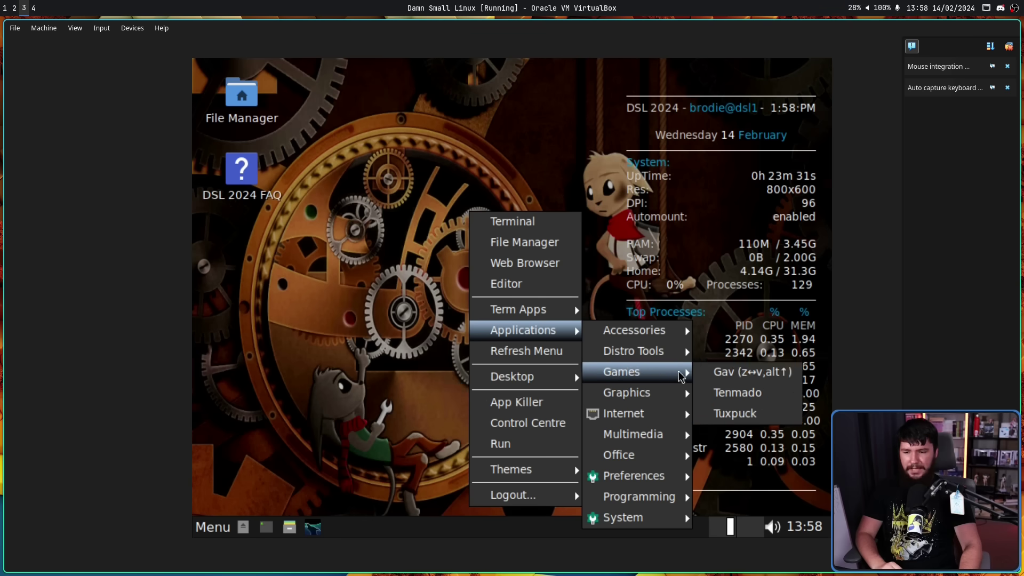
{"action": "left_click", "coordinate": [507, 393]}
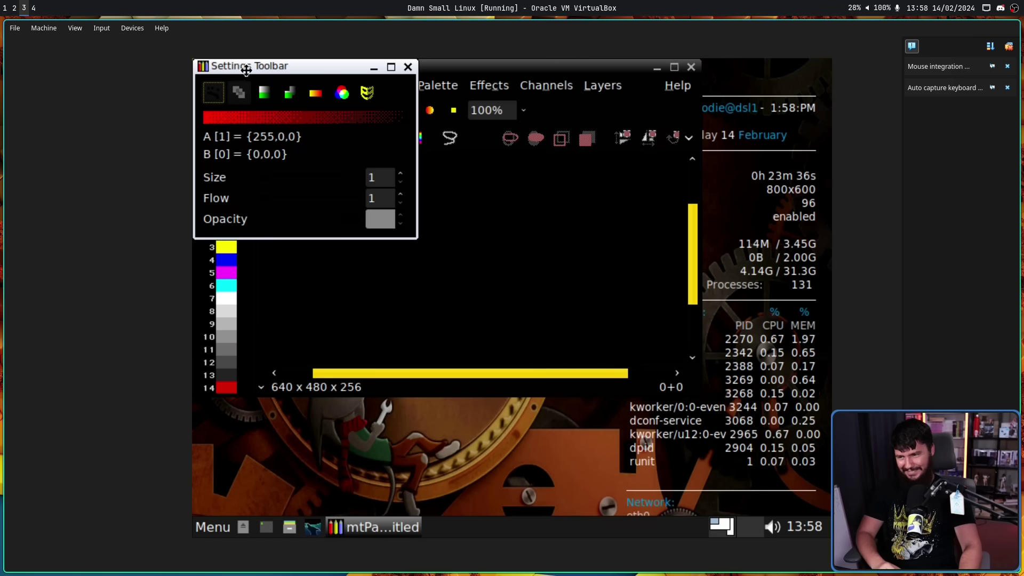
{"action": "left_click_drag", "start_coordinate": [255, 67], "coordinate": [684, 256]}
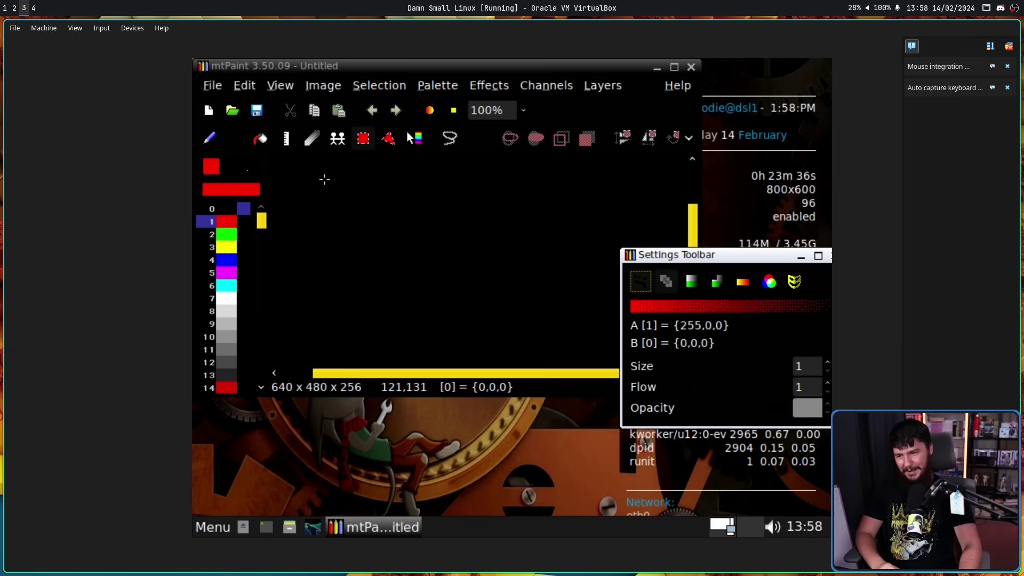
{"action": "left_click_drag", "start_coordinate": [323, 185], "coordinate": [482, 291]}
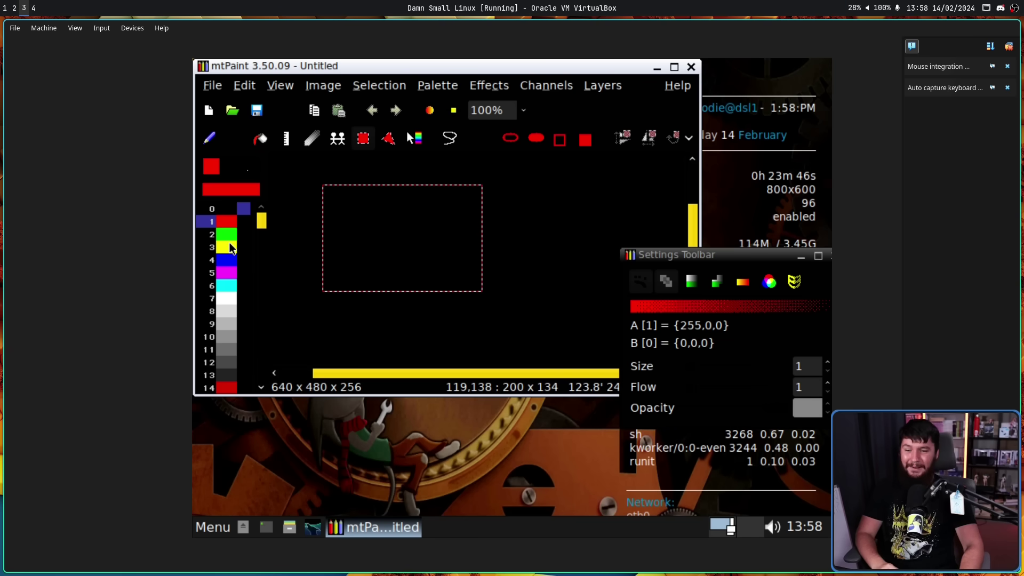
{"action": "key", "text": "ctrl+q"}
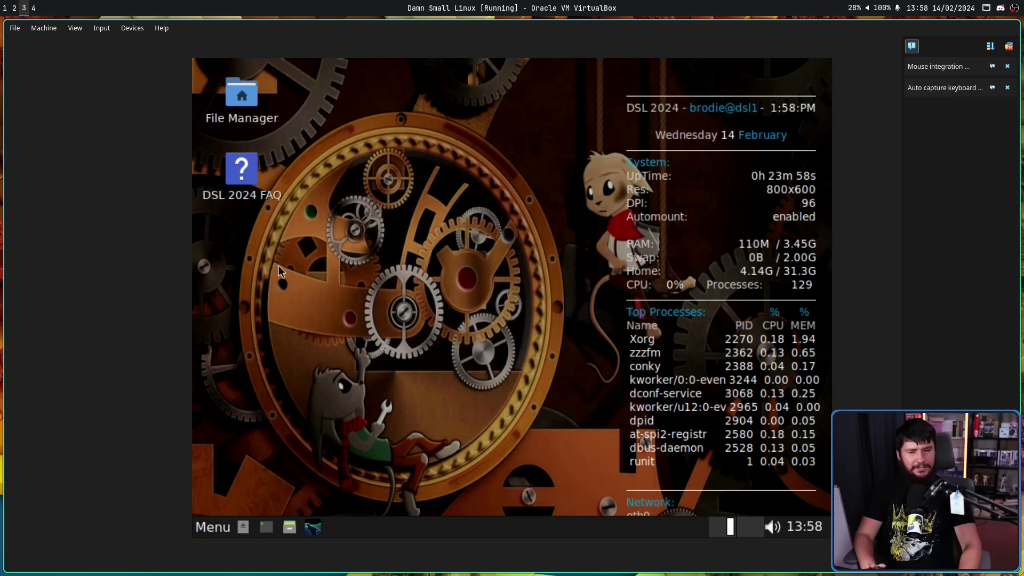
{"action": "right_click", "coordinate": [420, 246]}
{"action": "mouse_move", "coordinate": [505, 361]}
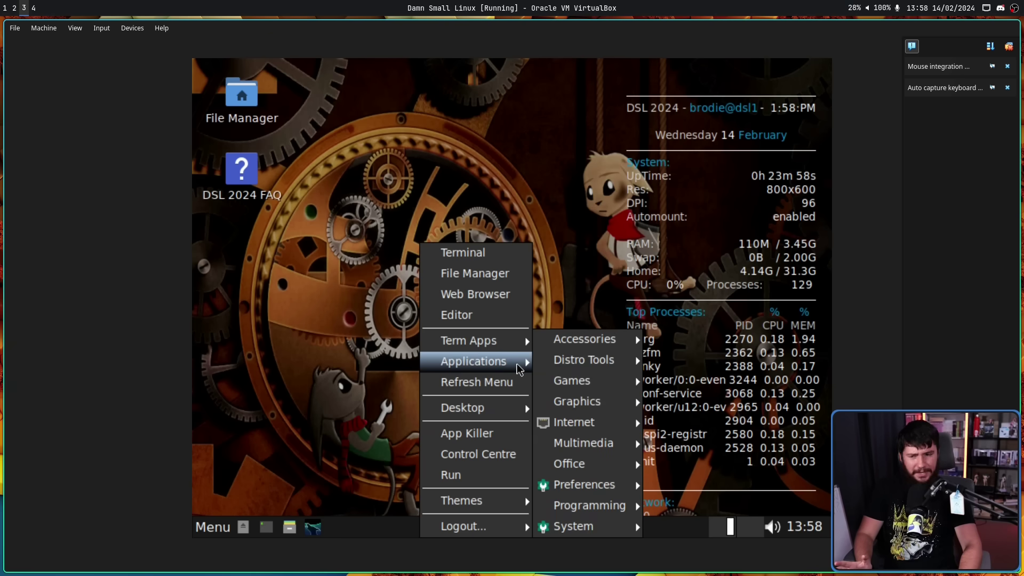
{"action": "mouse_move", "coordinate": [592, 429]}
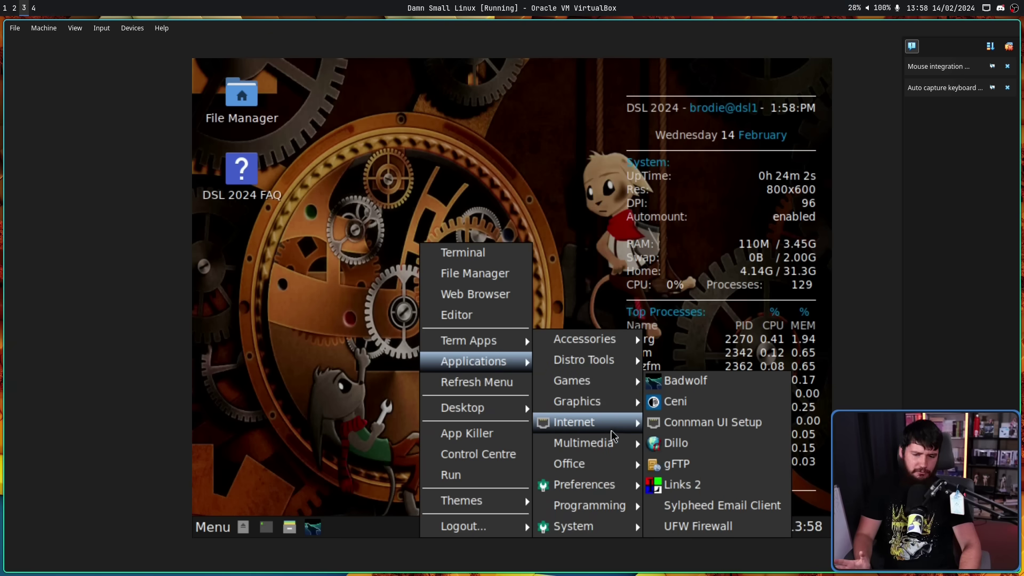
{"action": "left_click", "coordinate": [693, 472]}
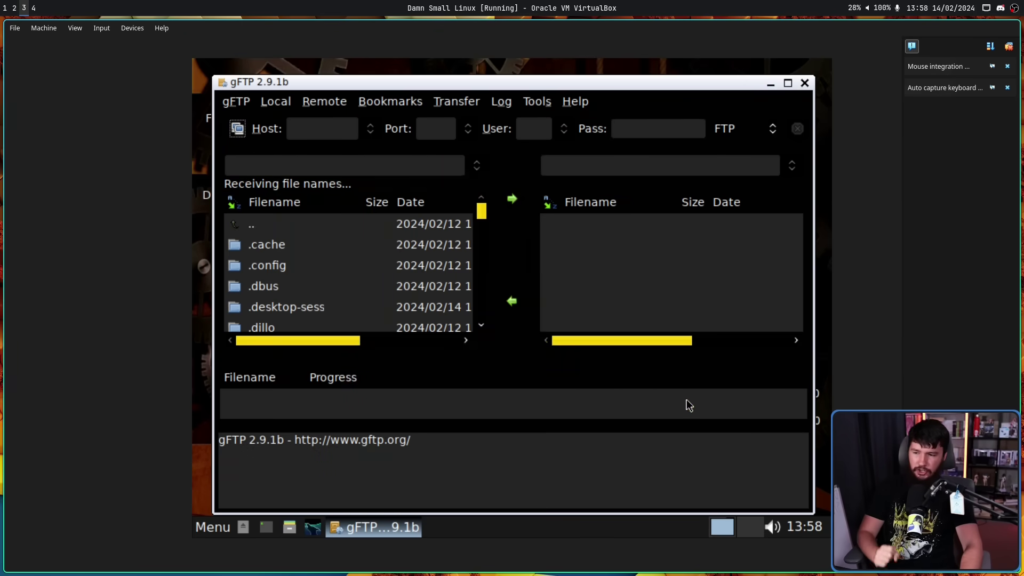
{"action": "key", "text": "alt+F4"}
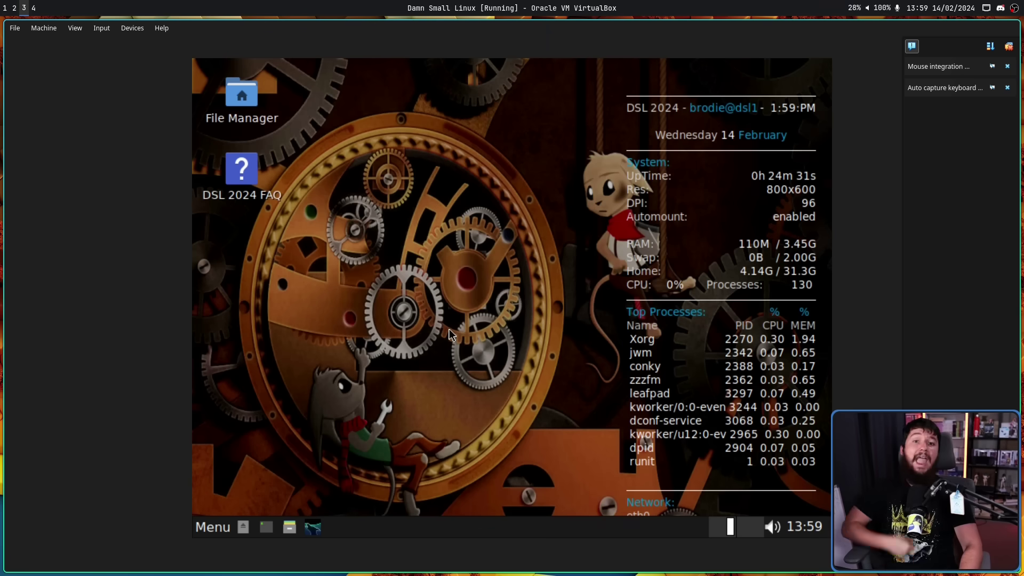
{"action": "right_click", "coordinate": [370, 304]}
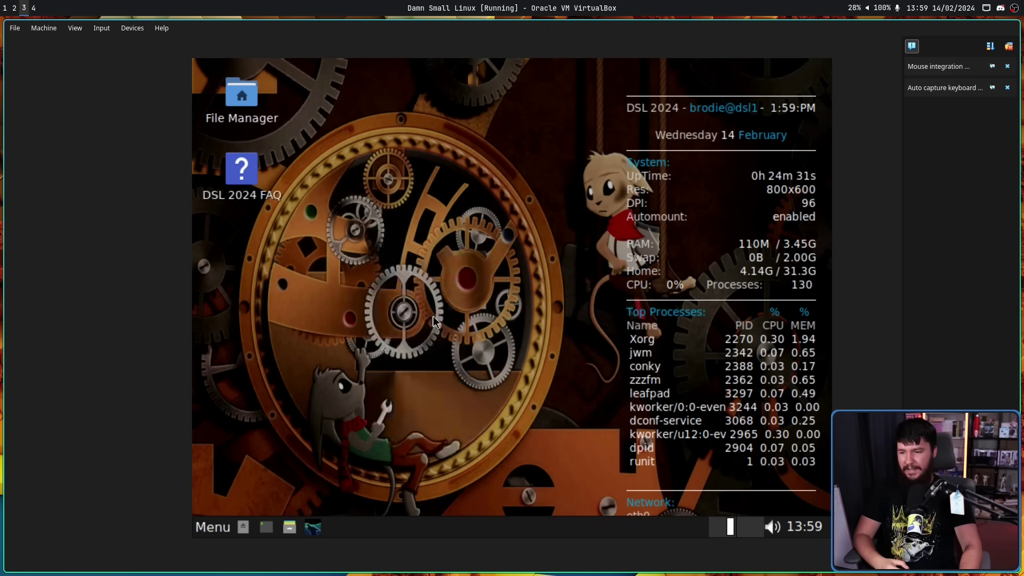
{"action": "left_click", "coordinate": [384, 314]}
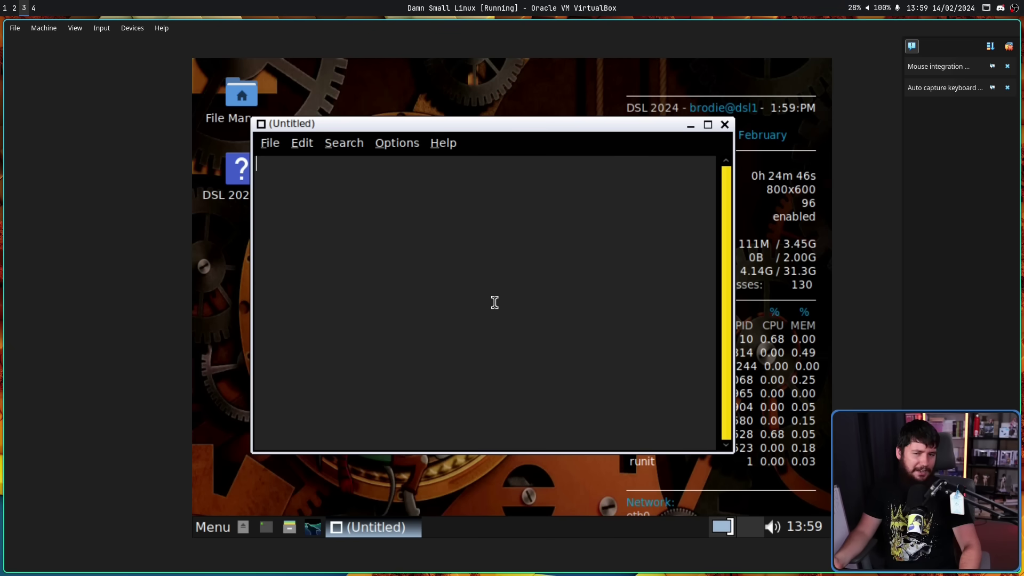
{"action": "left_click", "coordinate": [725, 126]}
{"action": "right_click", "coordinate": [502, 222]}
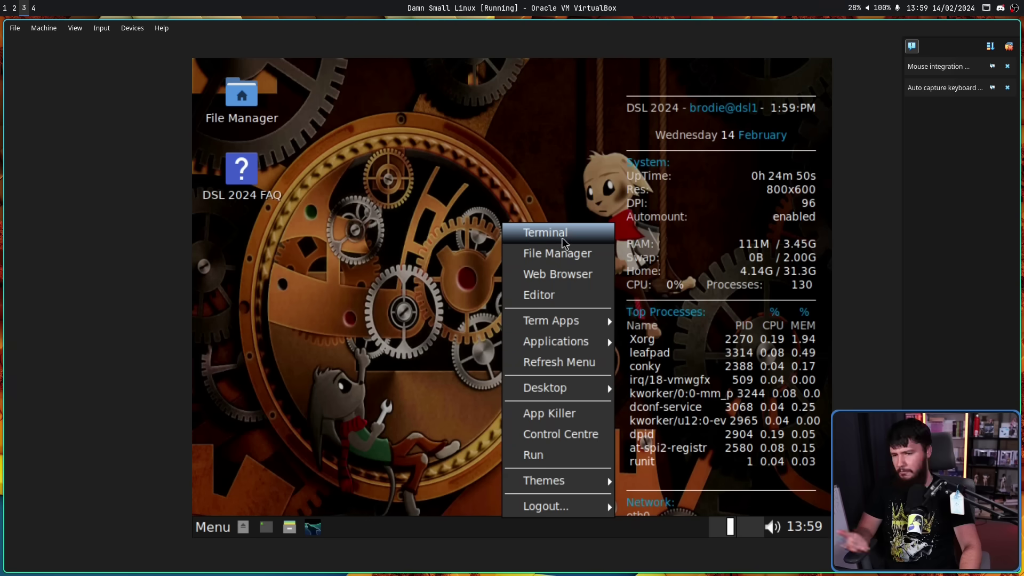
{"action": "left_click", "coordinate": [549, 233]}
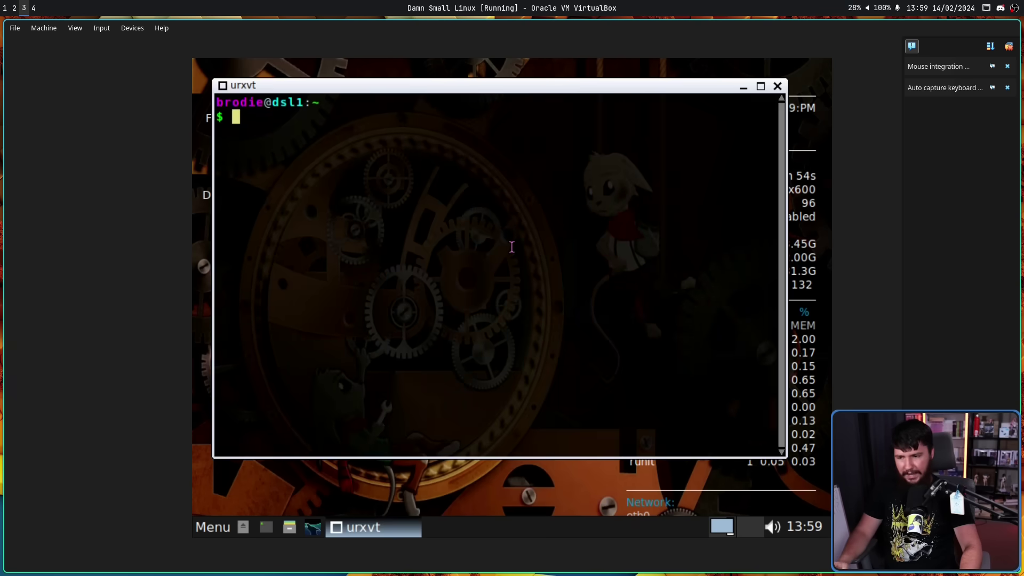
{"action": "type", "text": "nano"}
{"action": "key", "text": "Return"}
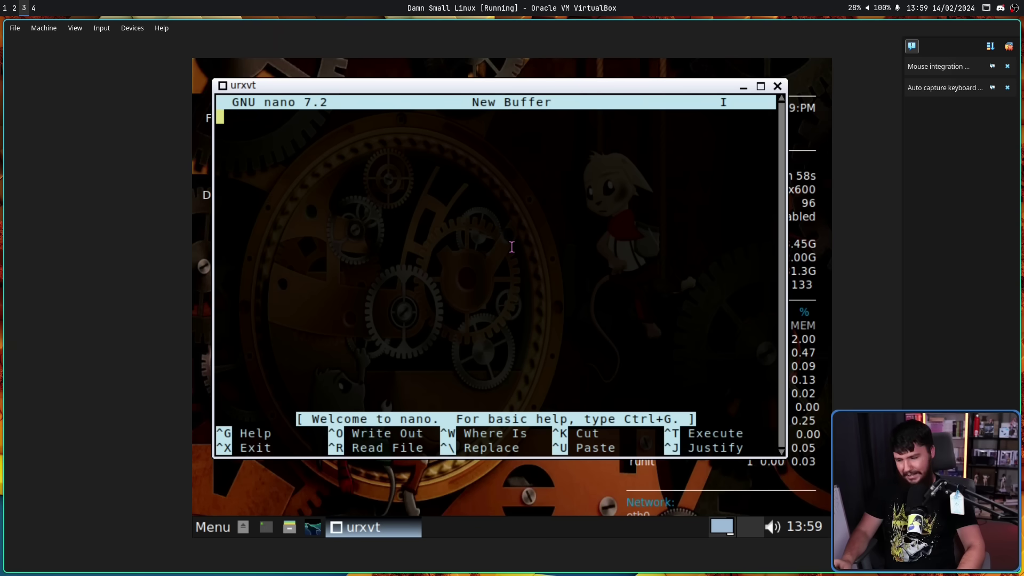
{"action": "key", "text": "ctrl+x"}
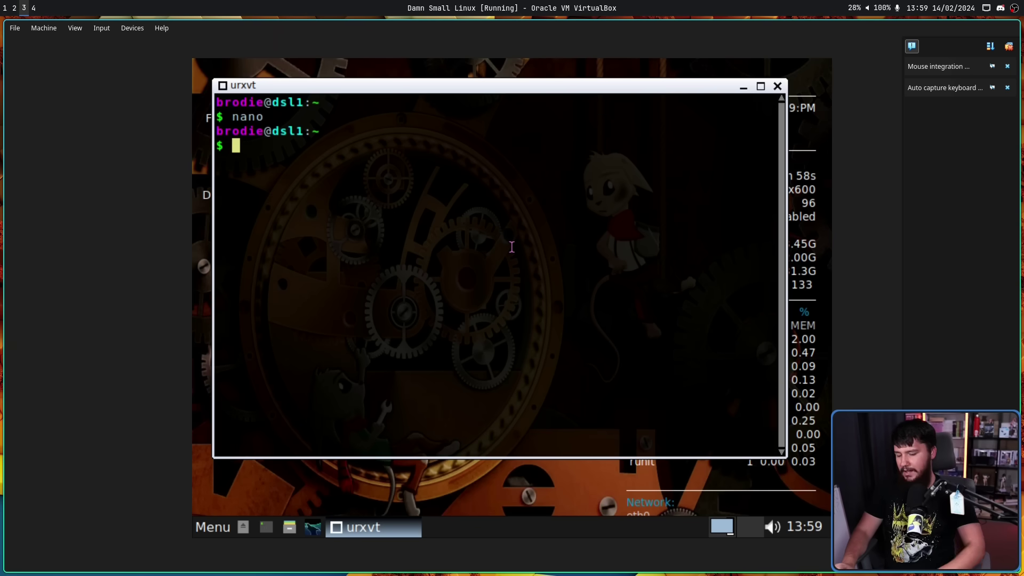
{"action": "type", "text": "vim"}
{"action": "key", "text": "Return"}
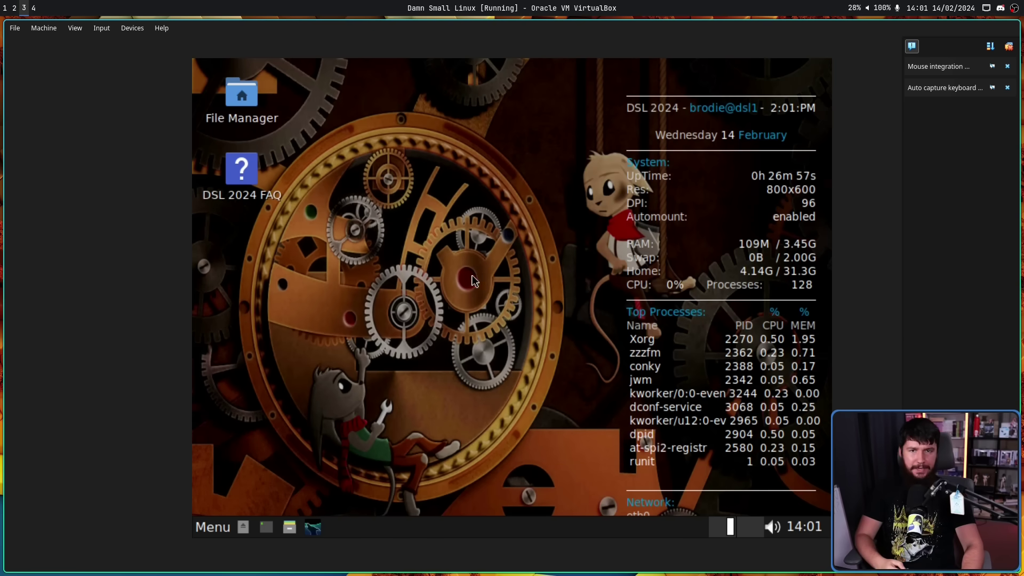
{"action": "right_click", "coordinate": [465, 273]}
{"action": "left_click", "coordinate": [526, 266]}
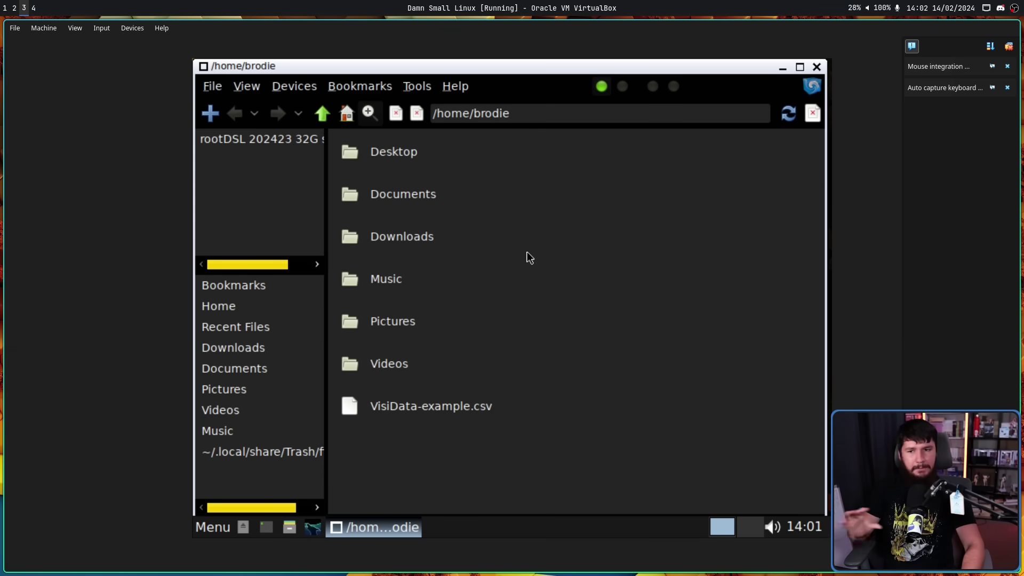
- Close the file manager, open a terminal from the desktop menu and start ranger
{"action": "left_click", "coordinate": [816, 67]}
{"action": "right_click", "coordinate": [489, 180]}
{"action": "left_click", "coordinate": [533, 186]}
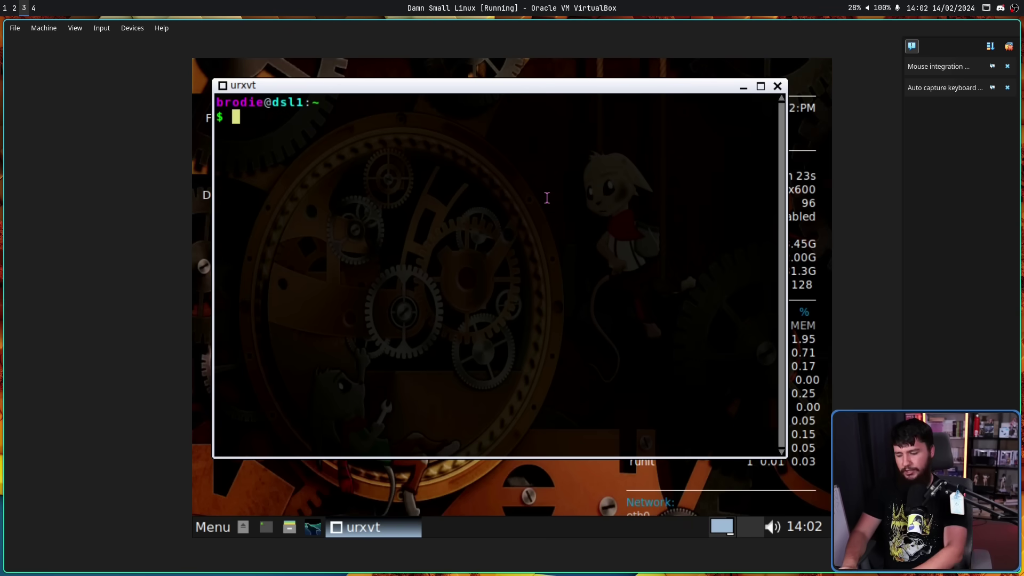
{"action": "type", "text": "ranger"}
{"action": "key", "text": "Return"}
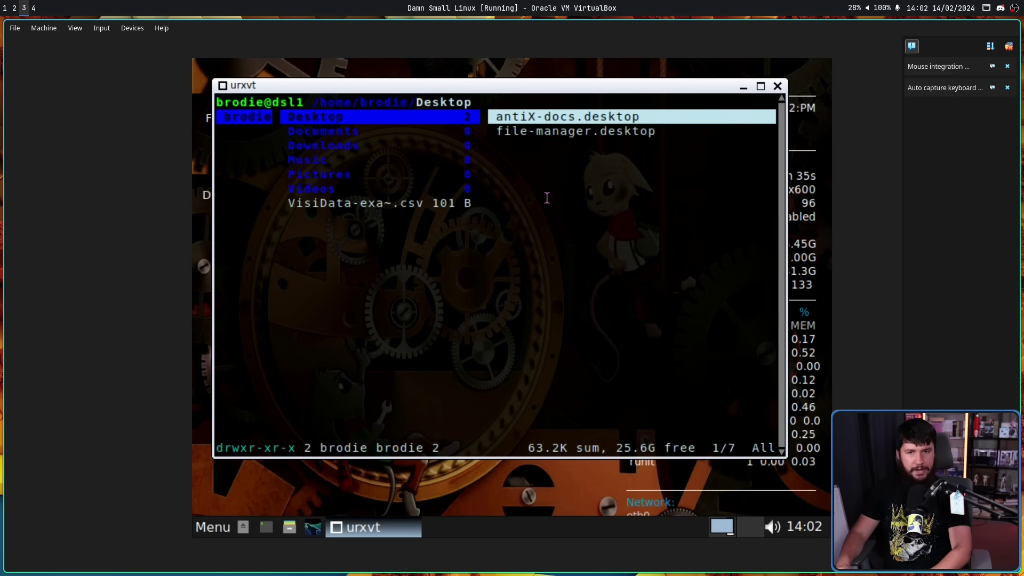
- On workspace 5, open Alacritty, run lf and enlarge the text with Ctrl+=
{"action": "key", "text": "super+5"}
{"action": "key", "text": "super+Return"}
{"action": "type", "text": "lf"}
{"action": "key", "text": "Return"}
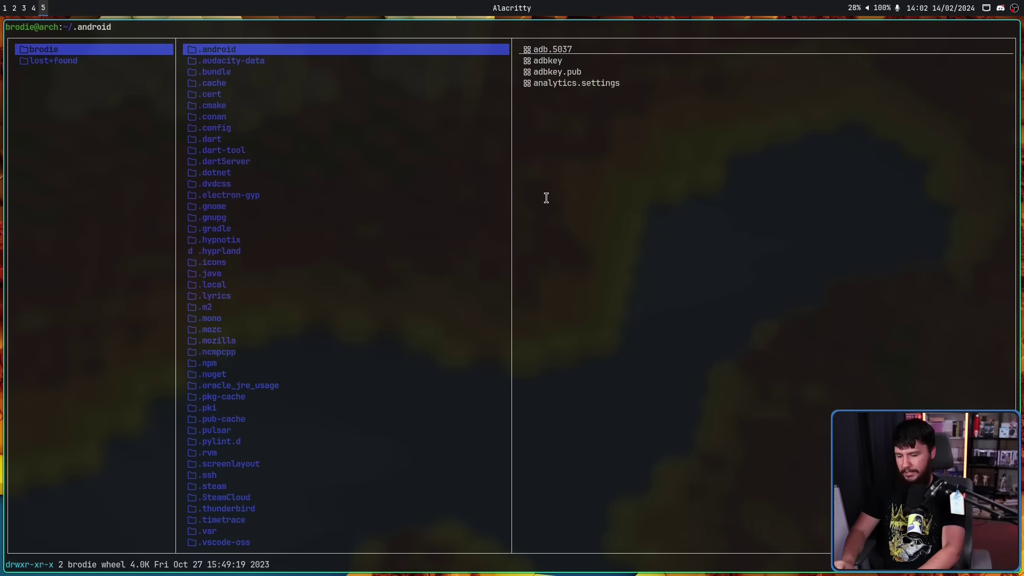
{"action": "key", "text": "ctrl+equal"}
{"action": "key", "text": "ctrl+equal"}
{"action": "key", "text": "ctrl+equal"}
{"action": "key", "text": "ctrl+equal"}
{"action": "key", "text": "ctrl+equal"}
{"action": "key", "text": "ctrl+equal"}
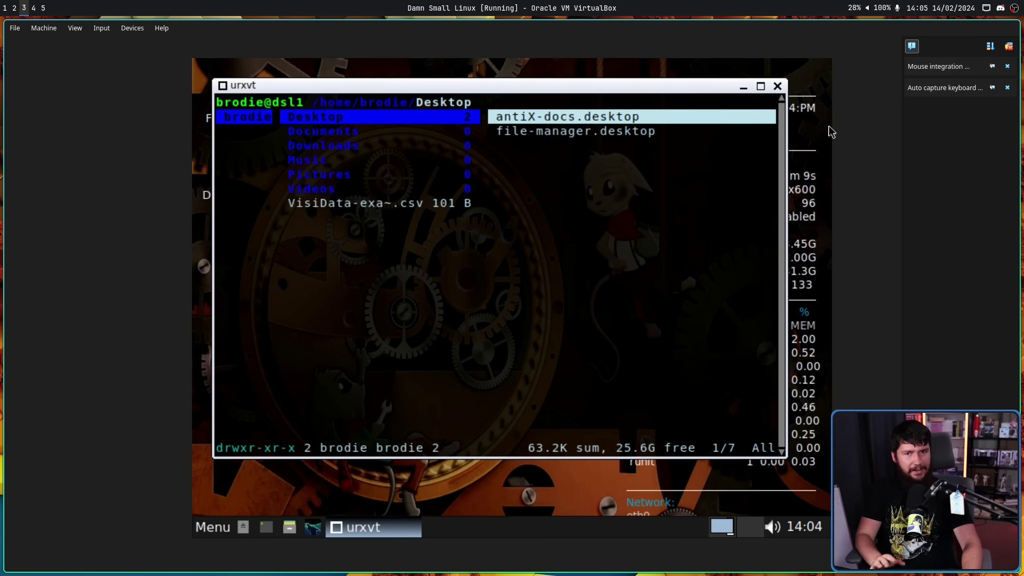
- Close the urxvt terminal and browse the desktop menu's Term Apps and Applications Games submenus
{"action": "left_click", "coordinate": [777, 86]}
{"action": "right_click", "coordinate": [501, 166]}
{"action": "mouse_move", "coordinate": [576, 258]}
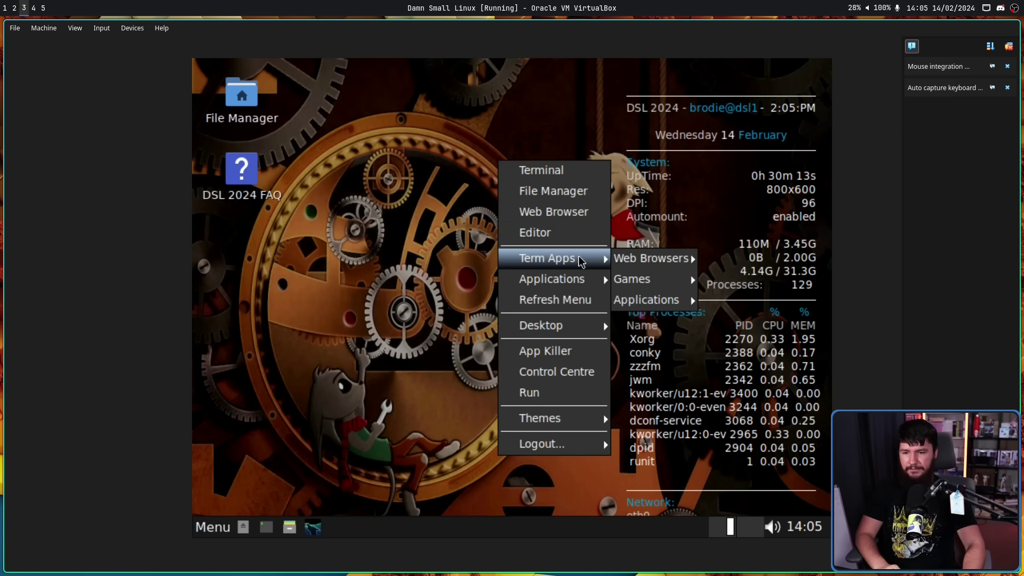
{"action": "mouse_move", "coordinate": [645, 281]}
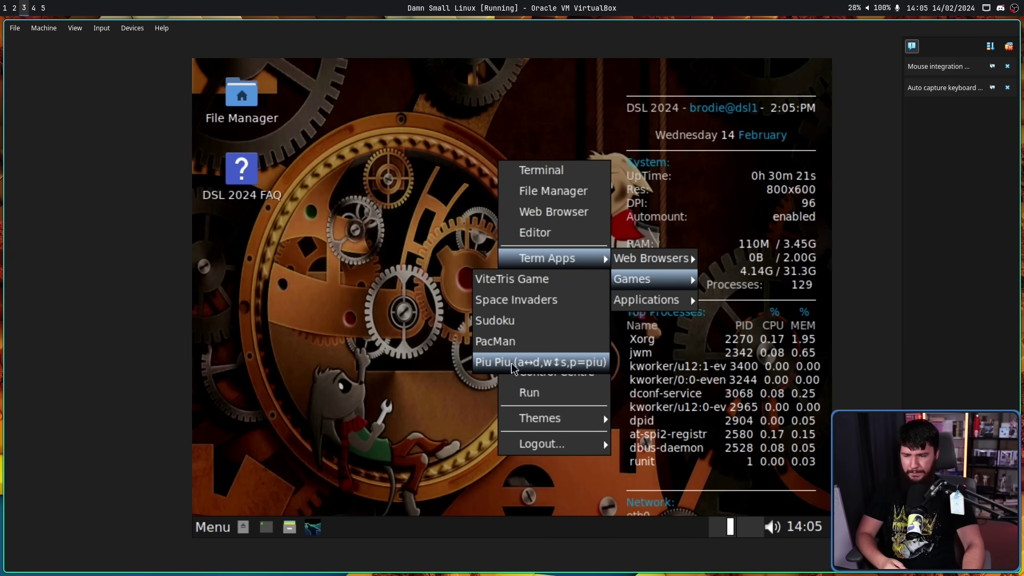
{"action": "mouse_move", "coordinate": [560, 279]}
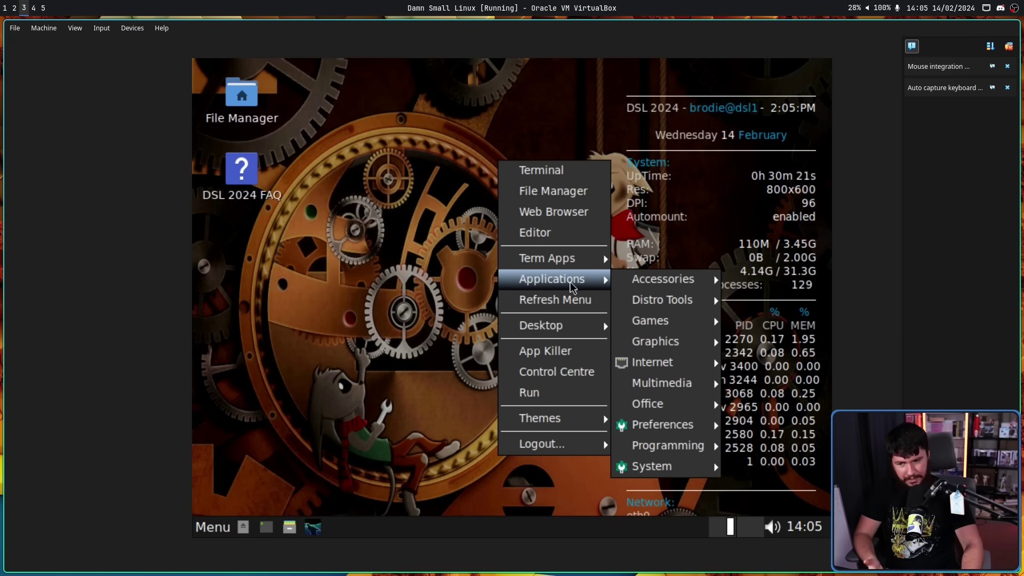
{"action": "mouse_move", "coordinate": [665, 322]}
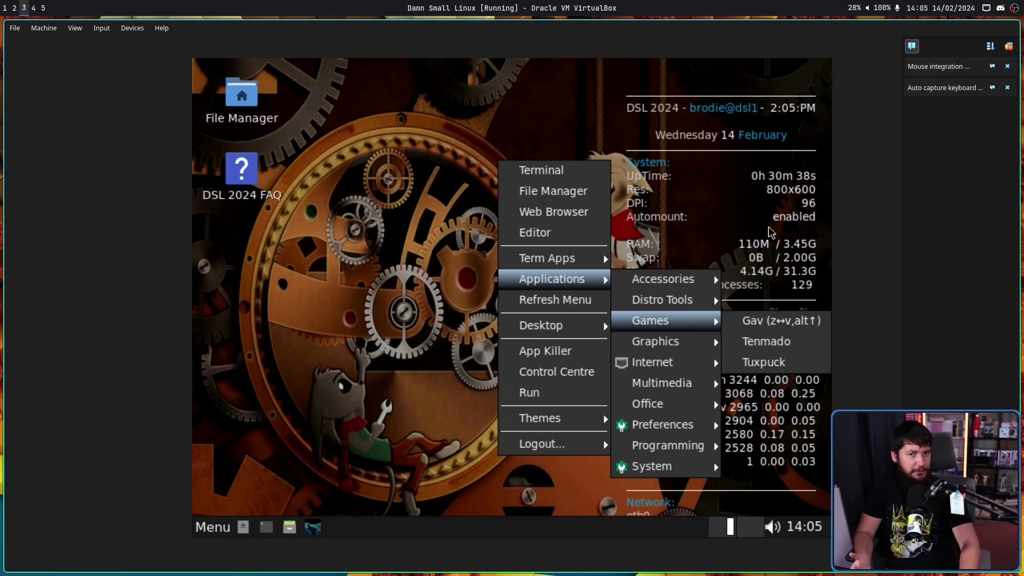
{"action": "left_click", "coordinate": [755, 215]}
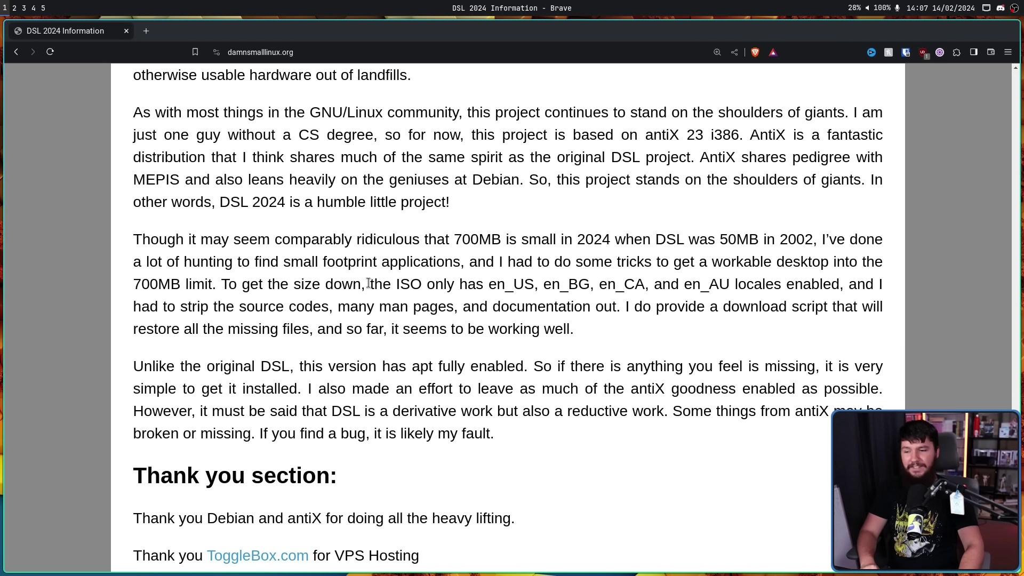
- Highlight the en_US locale, stripped source code and man pages phrases on the Information page
{"action": "double_click", "coordinate": [497, 280]}
{"action": "left_click_drag", "start_coordinate": [551, 287], "coordinate": [645, 286]}
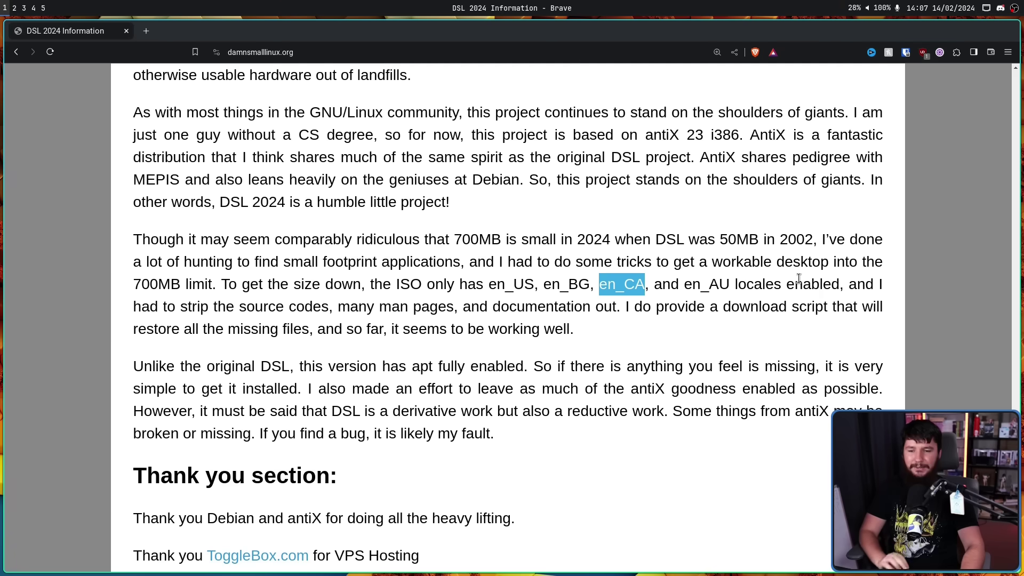
{"action": "left_click_drag", "start_coordinate": [865, 283], "coordinate": [329, 319]}
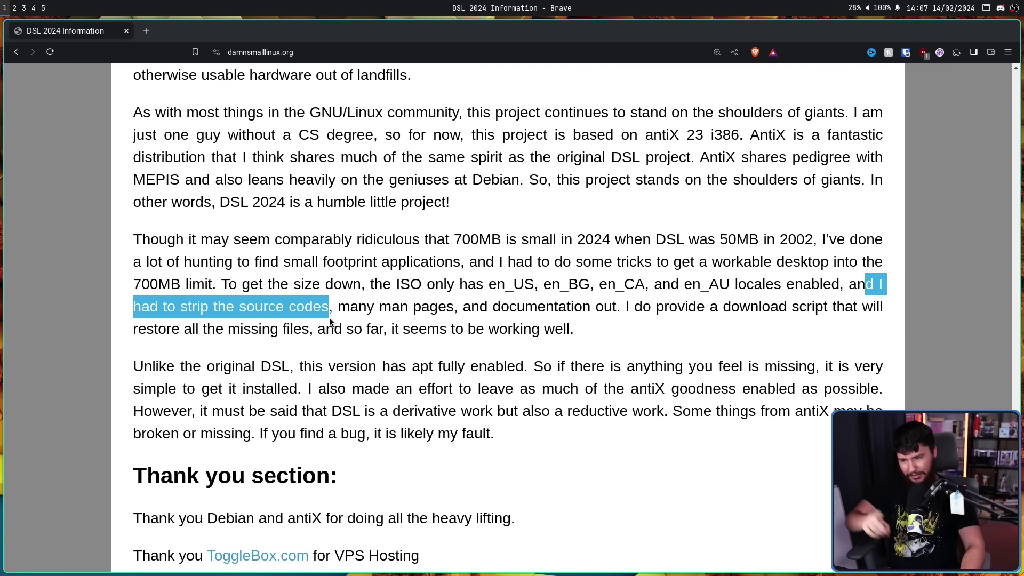
{"action": "left_click", "coordinate": [389, 308]}
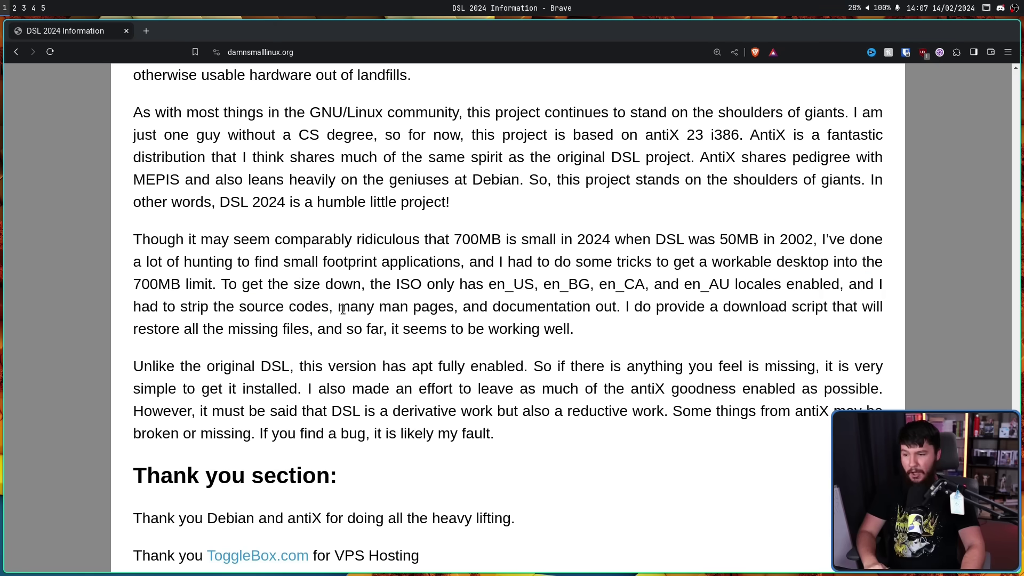
{"action": "left_click_drag", "start_coordinate": [340, 308], "coordinate": [448, 306]}
{"action": "left_click_drag", "start_coordinate": [614, 303], "coordinate": [429, 308]}
{"action": "key", "text": "super+2"}
- In a new DSL terminal, run man xrandr, correcting the initial xrnadr typo
{"action": "key", "text": "super+3"}
{"action": "right_click", "coordinate": [444, 251]}
{"action": "left_click", "coordinate": [503, 249]}
{"action": "type", "text": "man xrnadr"}
{"action": "key", "text": "Return"}
{"action": "key", "text": "Up"}
{"action": "key", "text": "BackSpace"}
{"action": "key", "text": "BackSpace"}
{"action": "key", "text": "BackSpace"}
{"action": "key", "text": "BackSpace"}
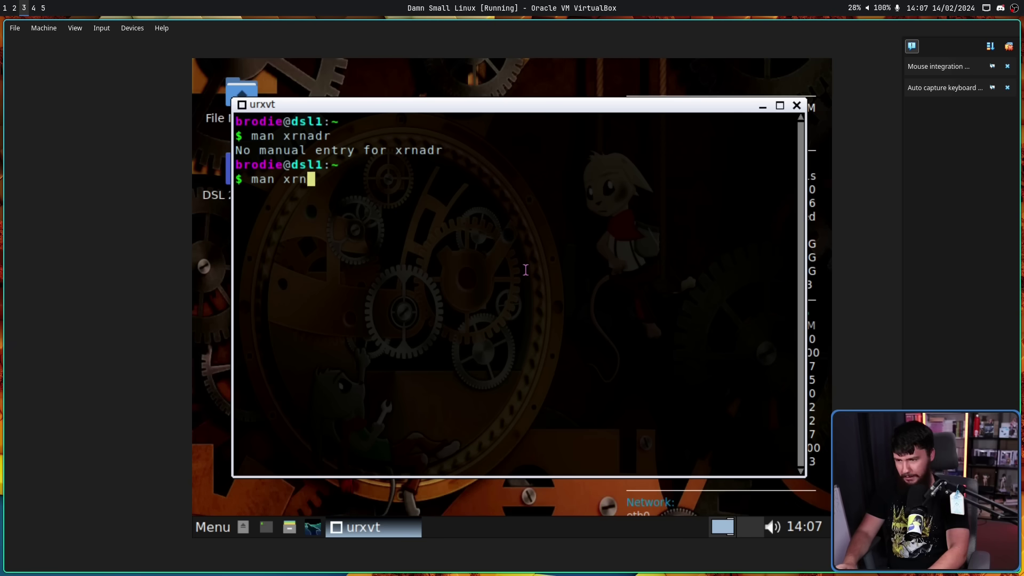
{"action": "type", "text": "andr"}
{"action": "key", "text": "Return"}
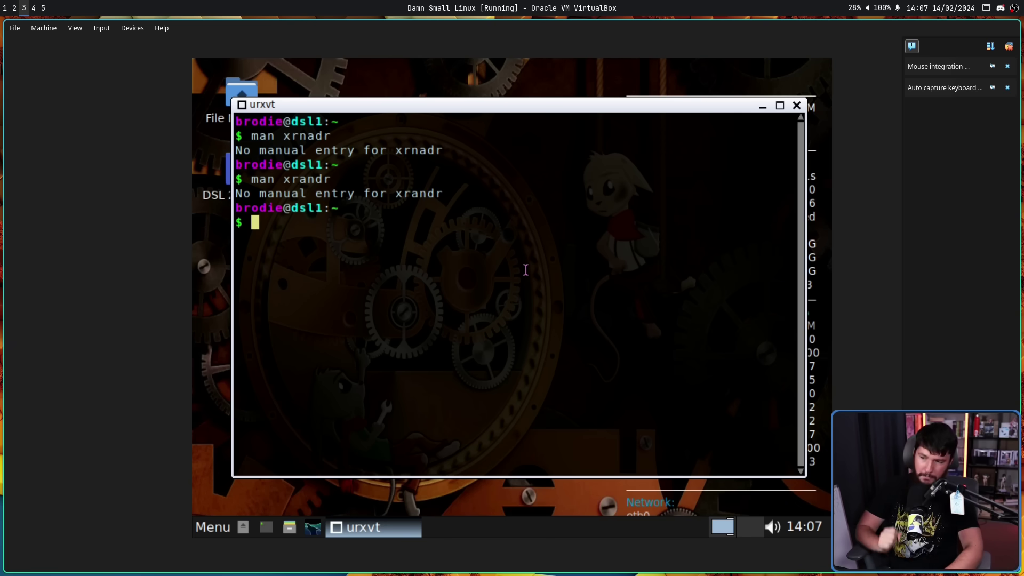
- Look up the manual pages for man and ls
{"action": "type", "text": "man man"}
{"action": "key", "text": "Return"}
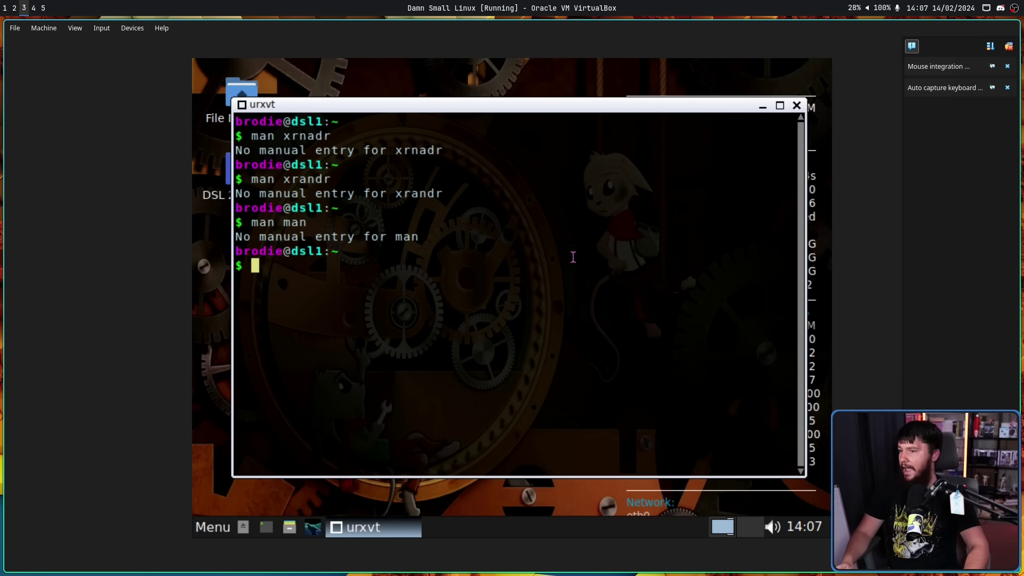
{"action": "type", "text": "man ls"}
{"action": "key", "text": "Return"}
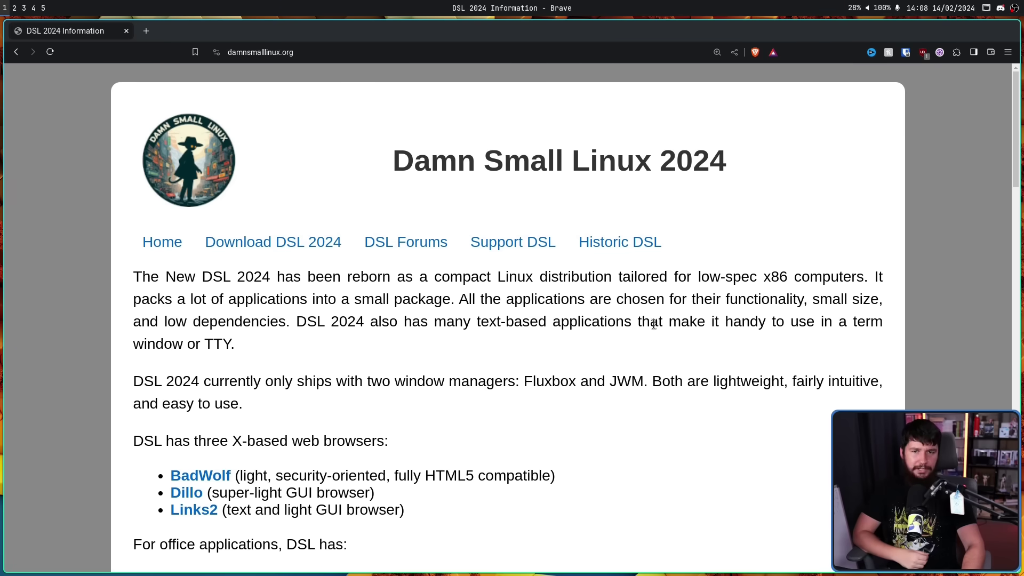
- Autoscroll to the term-based applications list, highlight the FZF and Tmux entries, then scroll down
{"action": "middle_click", "coordinate": [684, 280]}
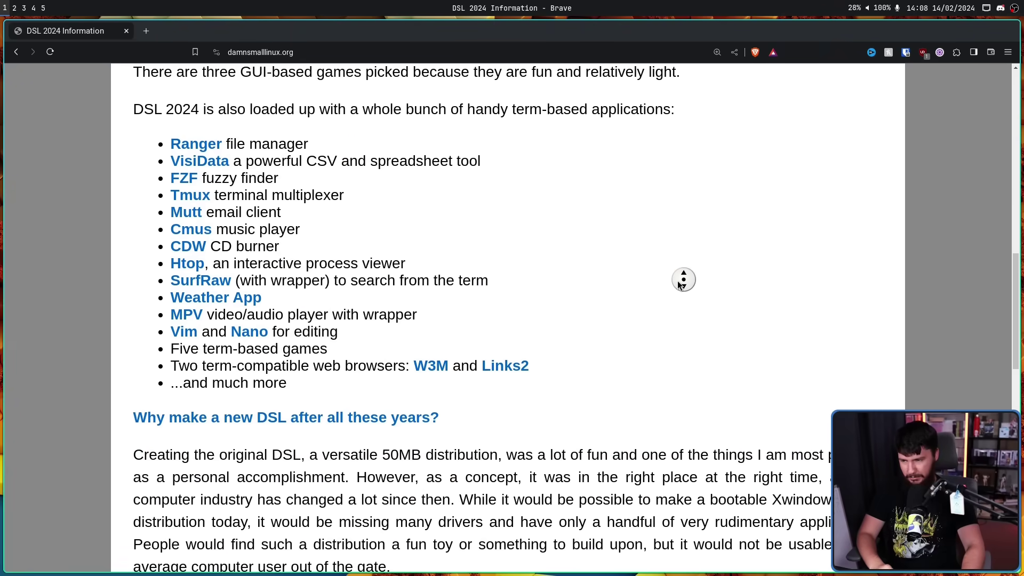
{"action": "left_click", "coordinate": [680, 290]}
{"action": "left_click_drag", "start_coordinate": [222, 183], "coordinate": [168, 179]}
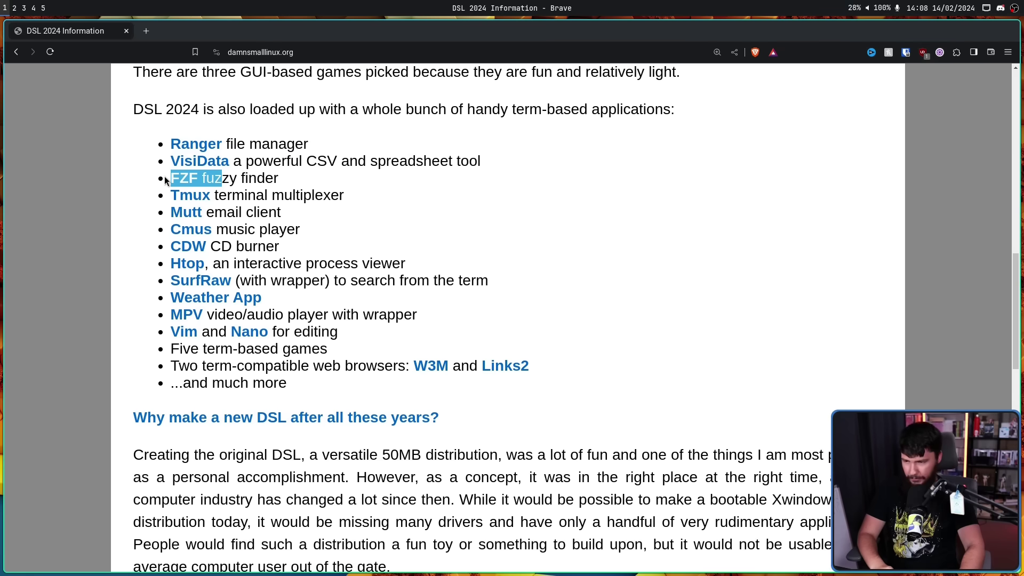
{"action": "left_click_drag", "start_coordinate": [247, 196], "coordinate": [170, 195]}
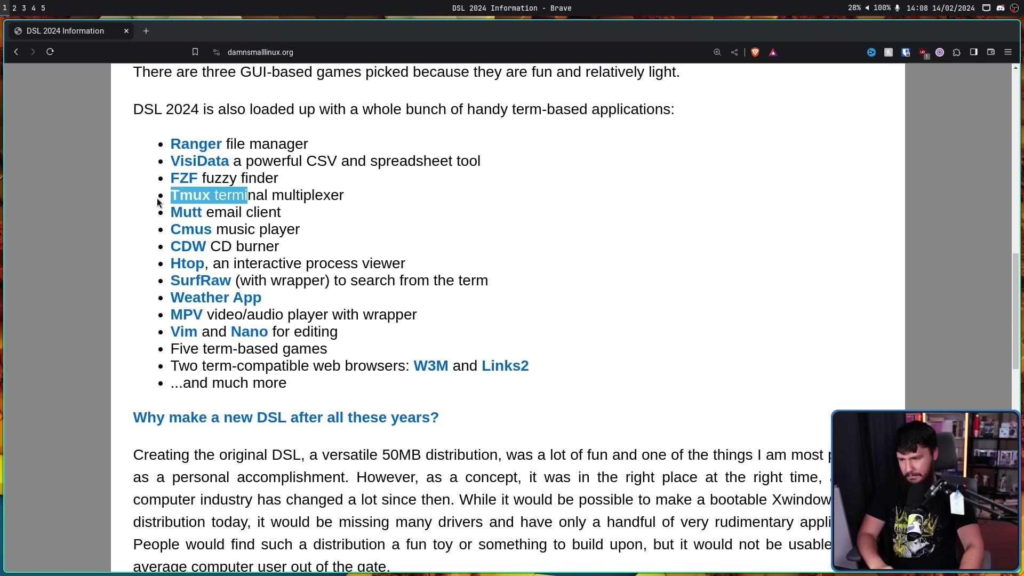
{"action": "left_click", "coordinate": [578, 283]}
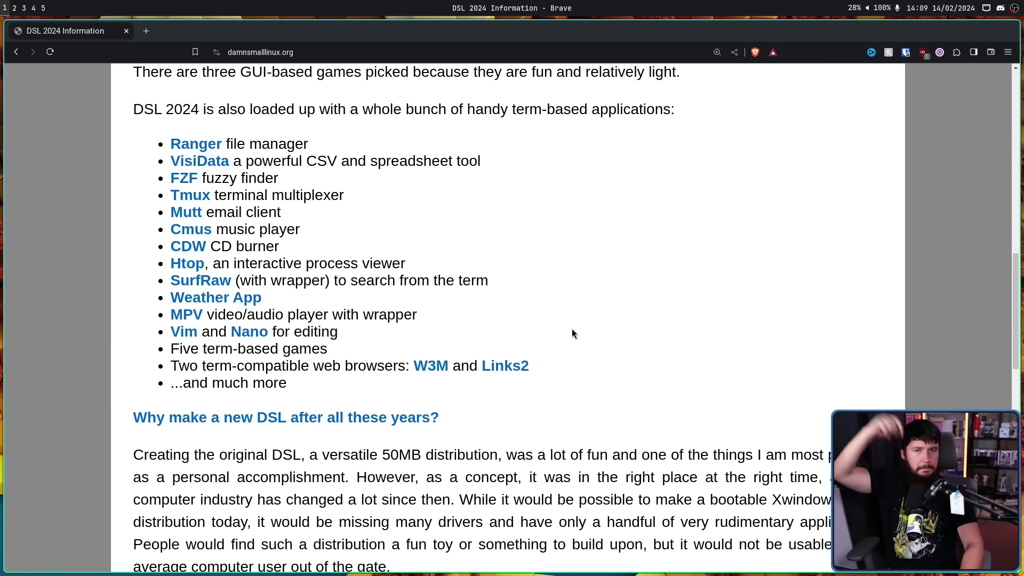
{"action": "scroll", "coordinate": [197, 281], "scroll_direction": "down", "scroll_amount": 5}
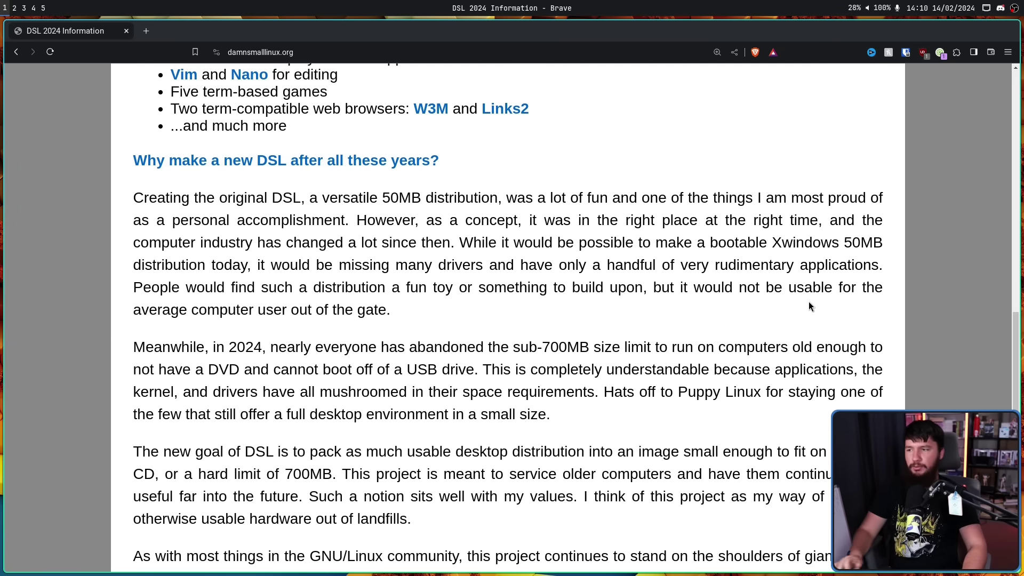
- Close the urxvt terminal on workspace 3, then open and dismiss the desktop menu twice
{"action": "key", "text": "super+3"}
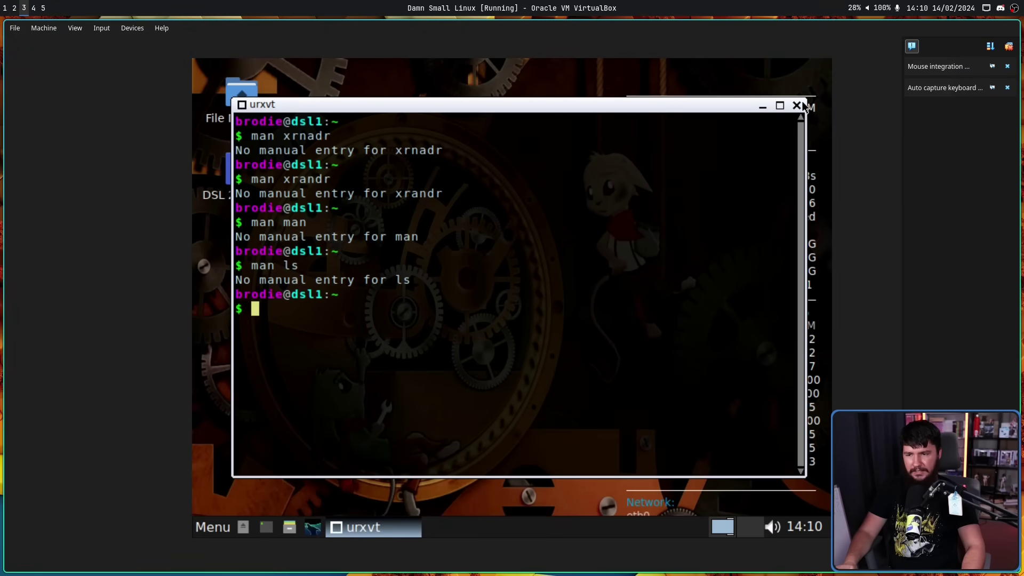
{"action": "left_click", "coordinate": [796, 105]}
{"action": "right_click", "coordinate": [478, 183]}
{"action": "left_click", "coordinate": [407, 186]}
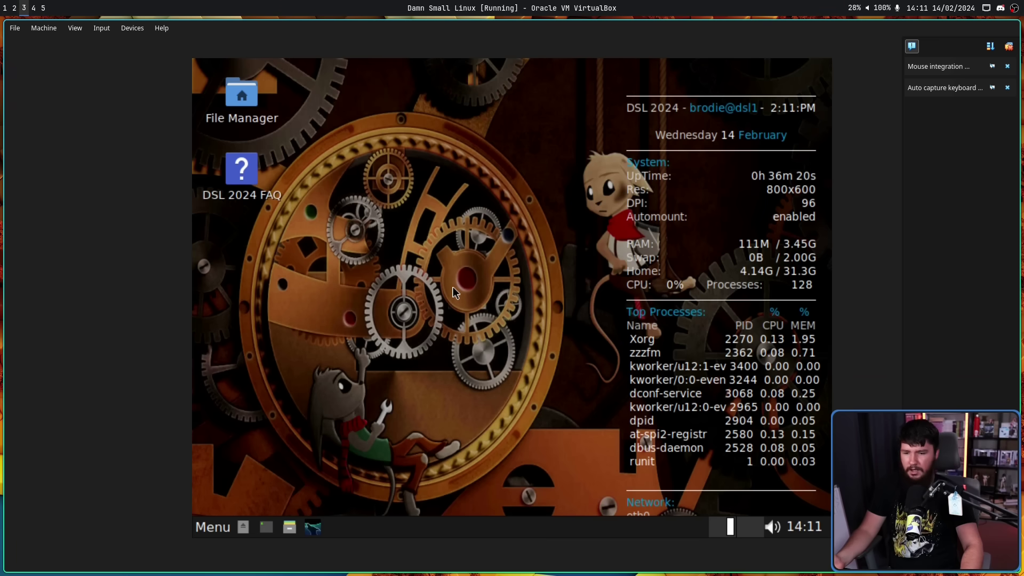
{"action": "right_click", "coordinate": [416, 242]}
{"action": "left_click", "coordinate": [410, 204]}
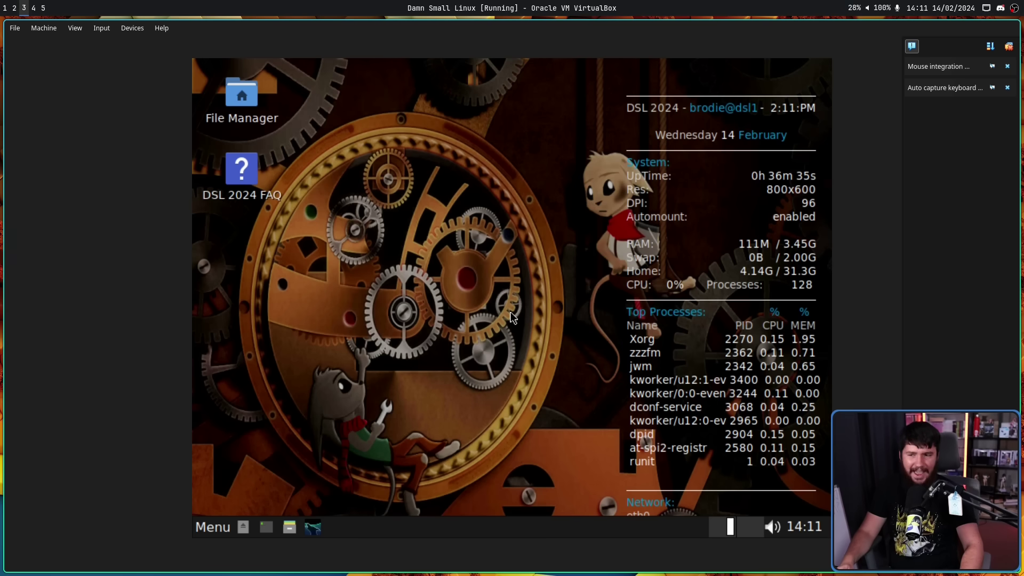
{"action": "key", "text": "super+1"}
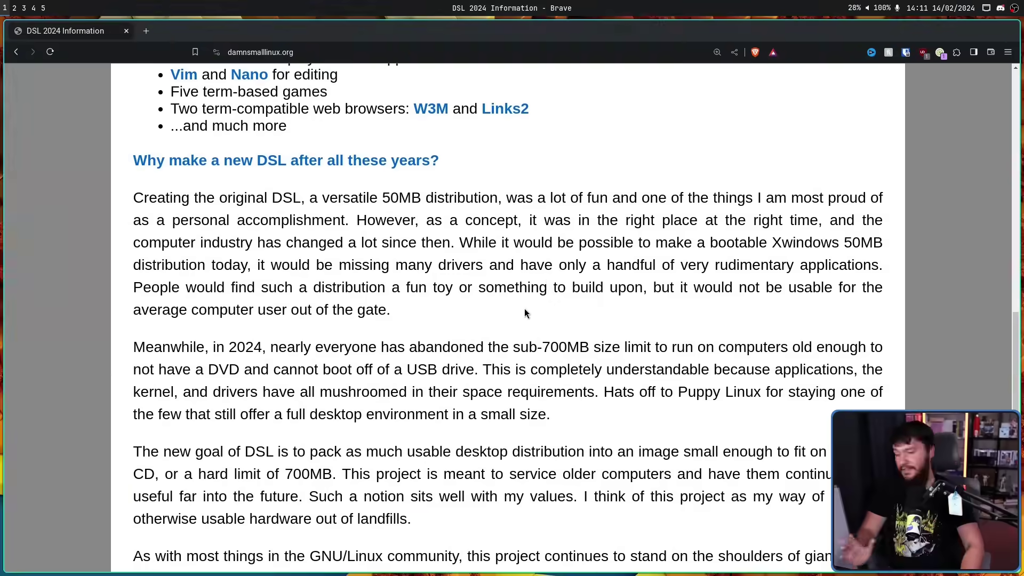